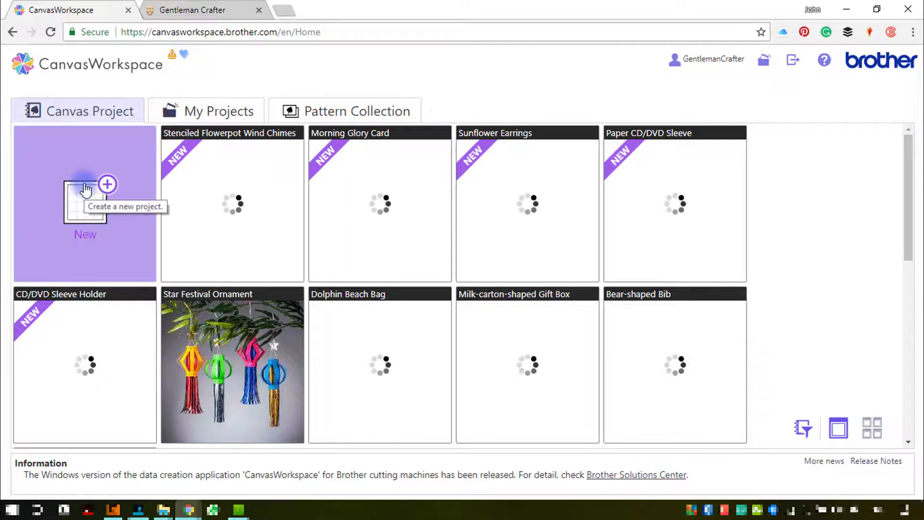
Create a new project and place a bulging-sided square from the Basic patterns in the mat's upper-left corner.
click(86, 190)
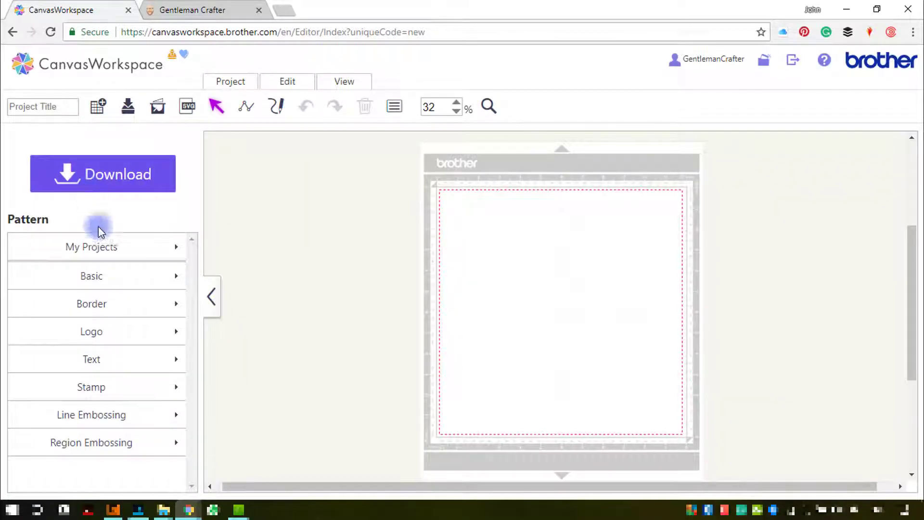
click(110, 281)
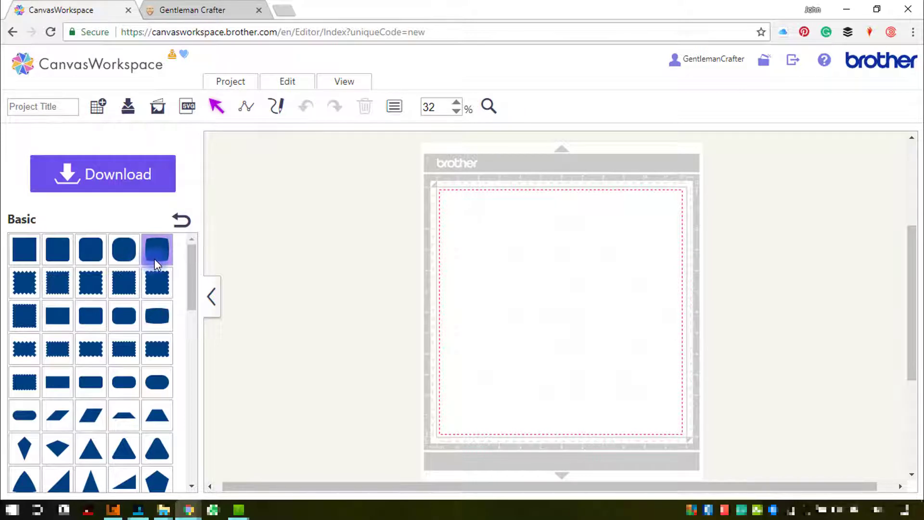
drag(154, 258, 456, 220)
Add a bulging-sided rectangle beside the square and a rounded rectangle directly below that rectangle.
drag(190, 285, 189, 299)
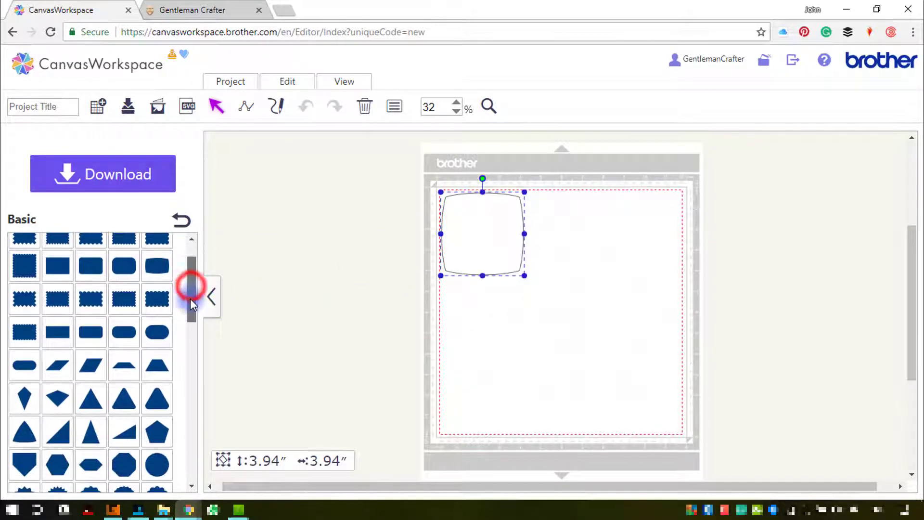
mouse_move(157, 271)
mouse_down()
mouse_move(526, 249)
mouse_move(549, 216)
mouse_up()
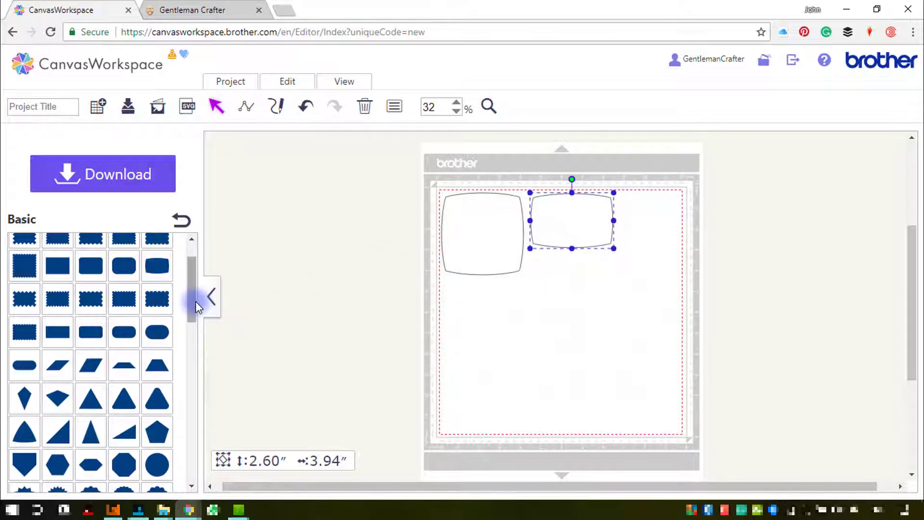
drag(195, 303, 191, 311)
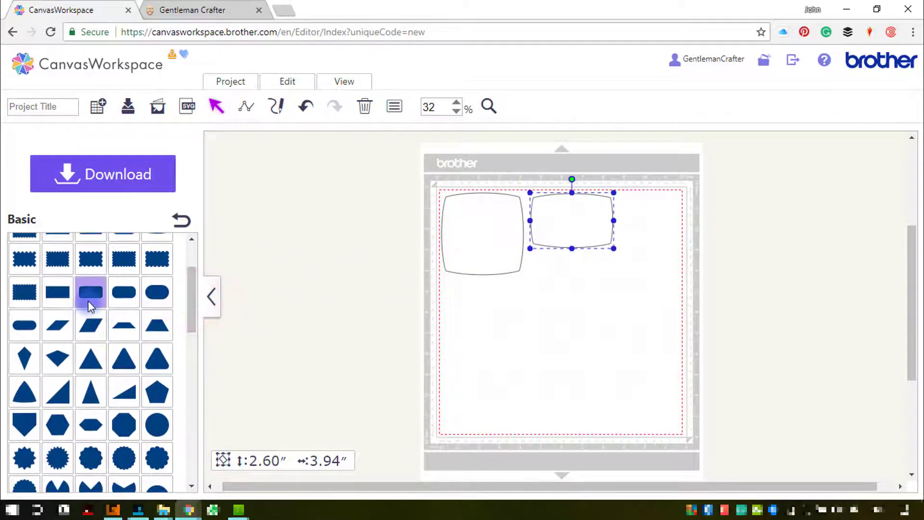
drag(128, 303, 542, 284)
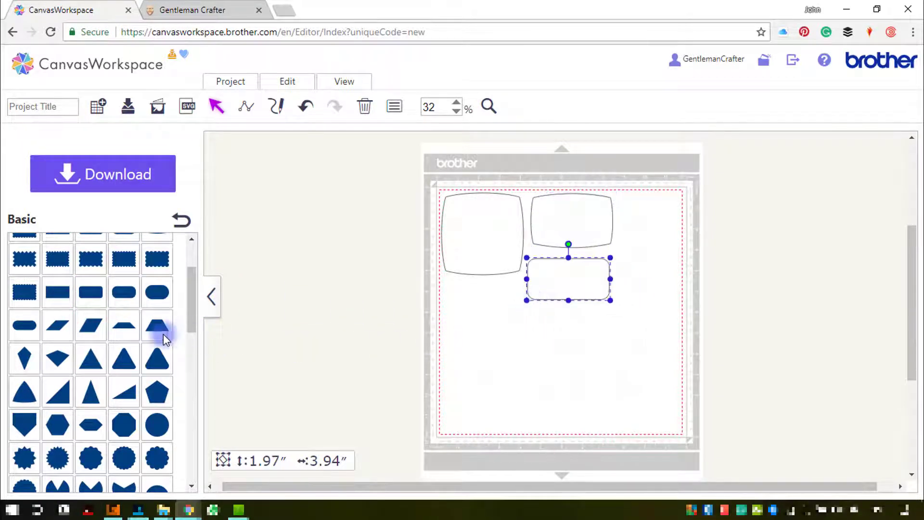
Add a scalloped circle below the square, and move all four shapes together toward the lower part of the mat.
drag(190, 321, 188, 341)
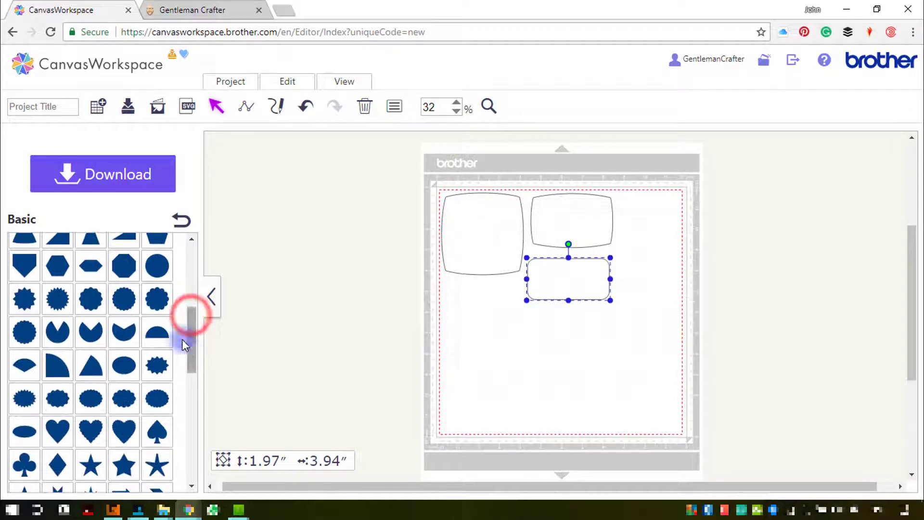
drag(159, 304, 456, 299)
drag(619, 360, 481, 327)
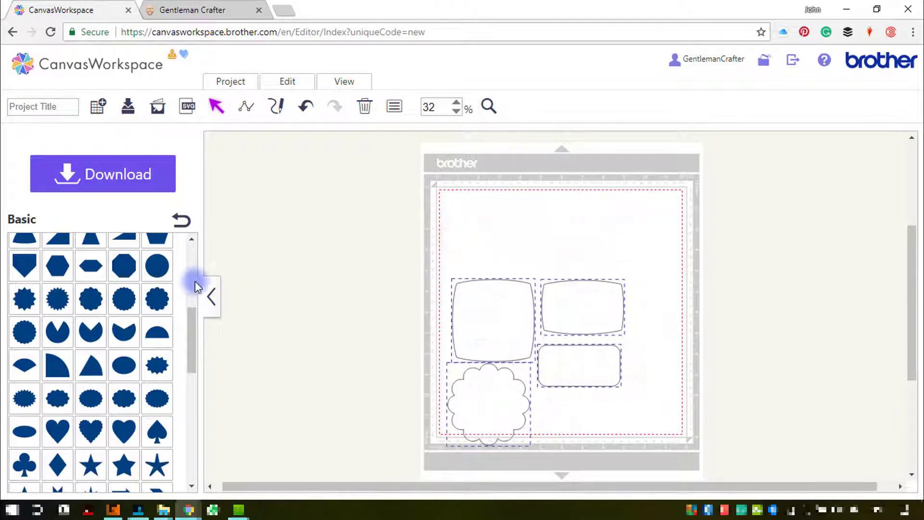
Add a text object in the US Roman font and place it near the mat's upper-right corner.
click(186, 224)
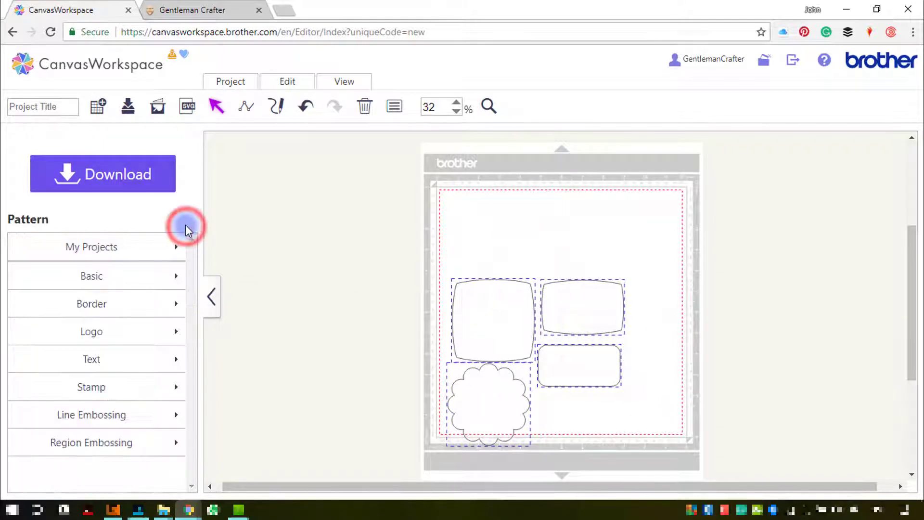
click(111, 287)
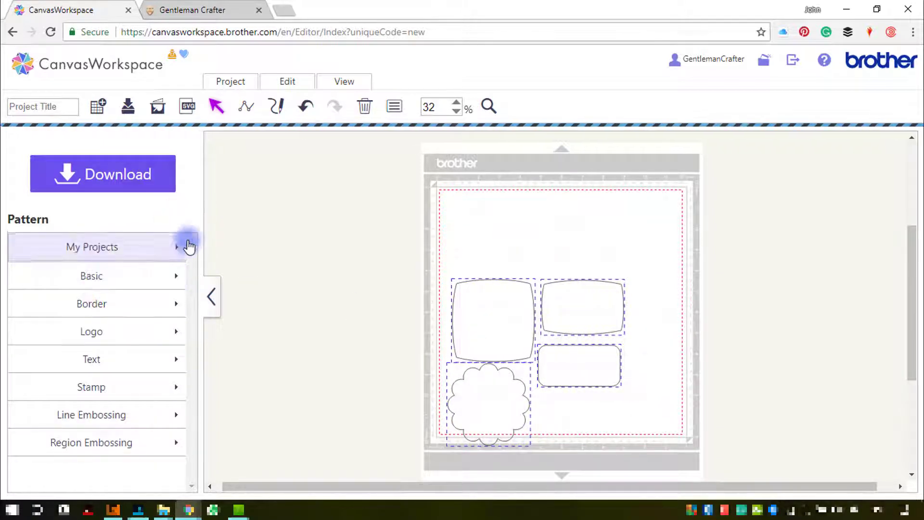
click(191, 224)
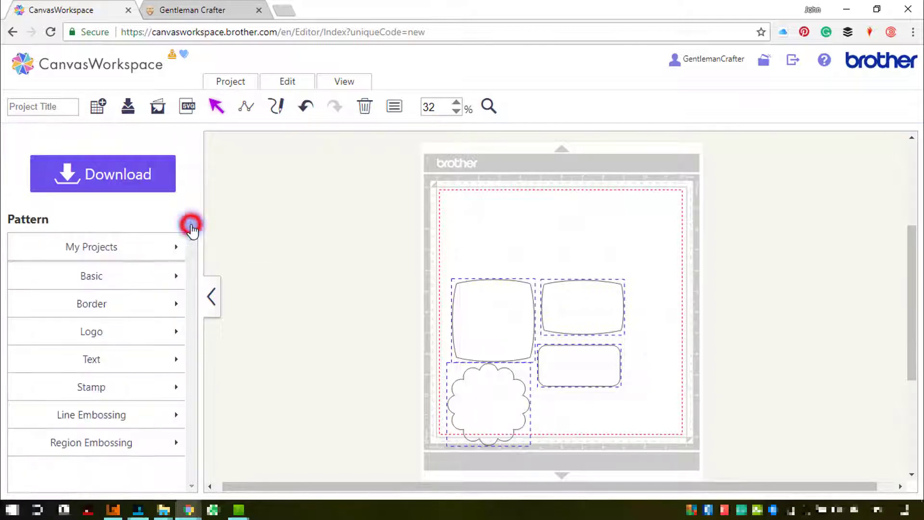
click(116, 361)
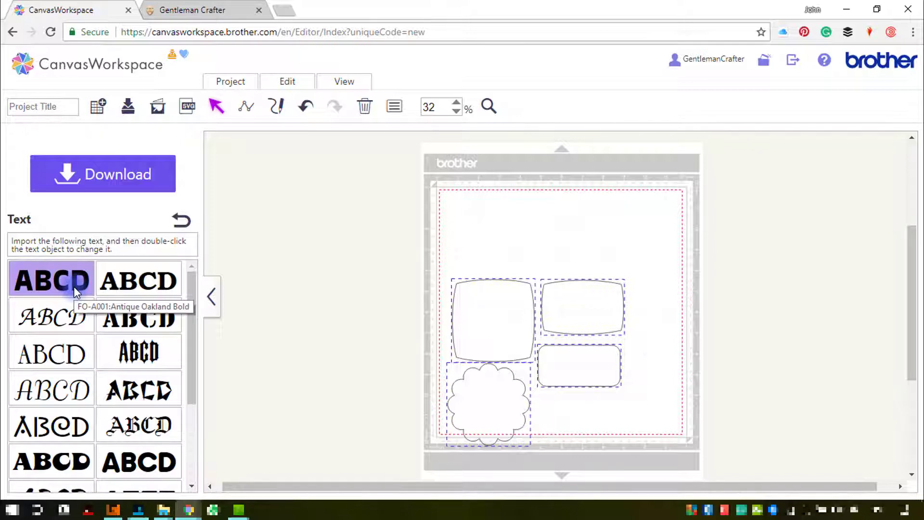
click(68, 345)
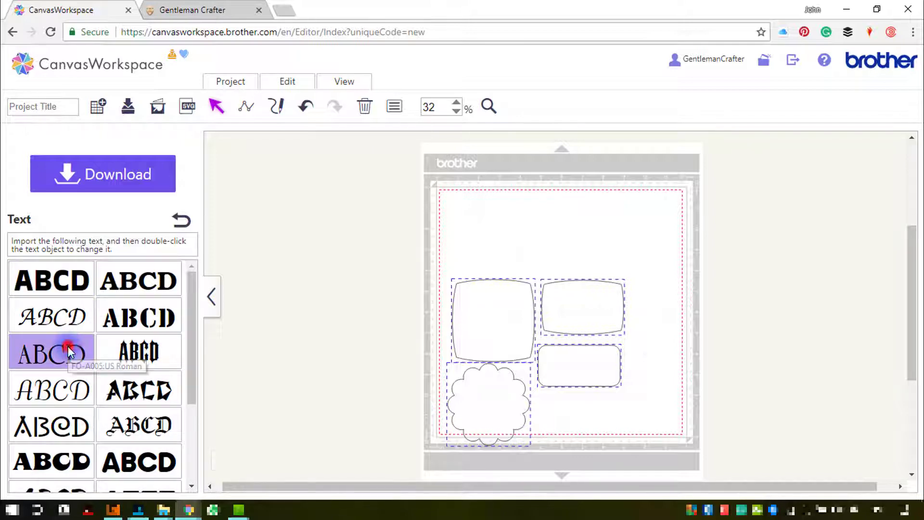
drag(469, 225, 618, 247)
Add a second text object in the Liverpool Italic font and move it off the mat to its left.
scroll(142, 387, down, 3)
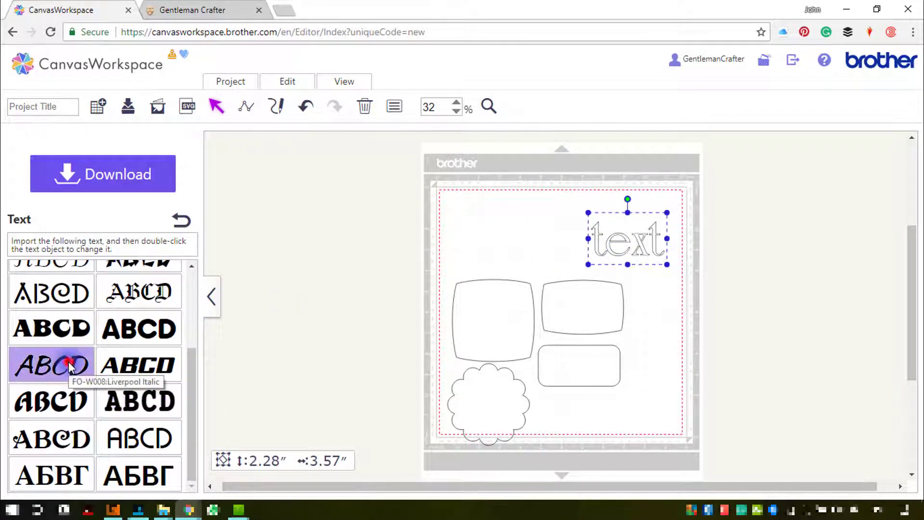
click(68, 362)
click(542, 224)
drag(449, 251, 368, 328)
drag(197, 367, 197, 273)
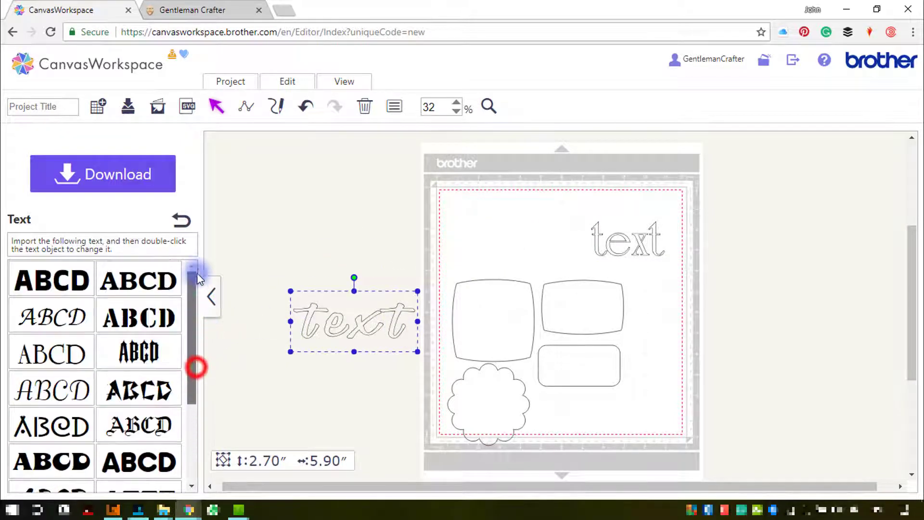
Add the Baby word art from the Logo patterns and place it above the italic text beside the mat.
click(179, 220)
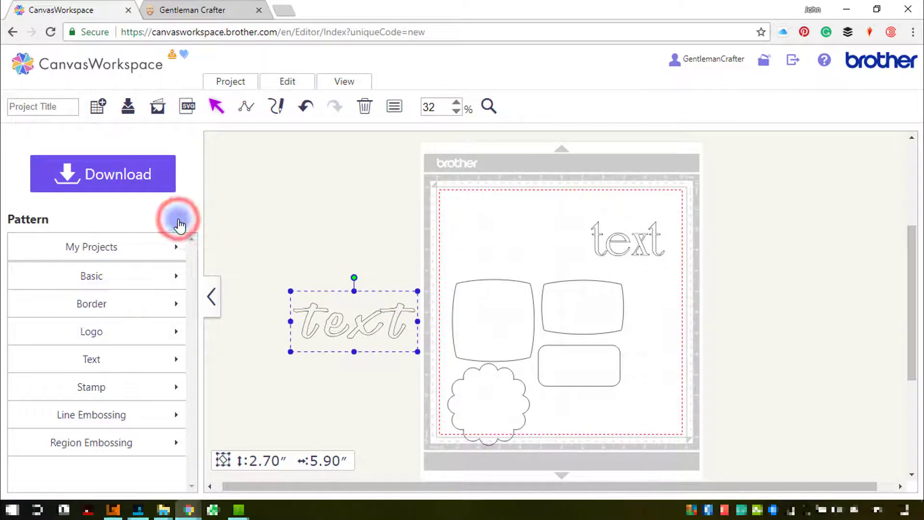
click(131, 337)
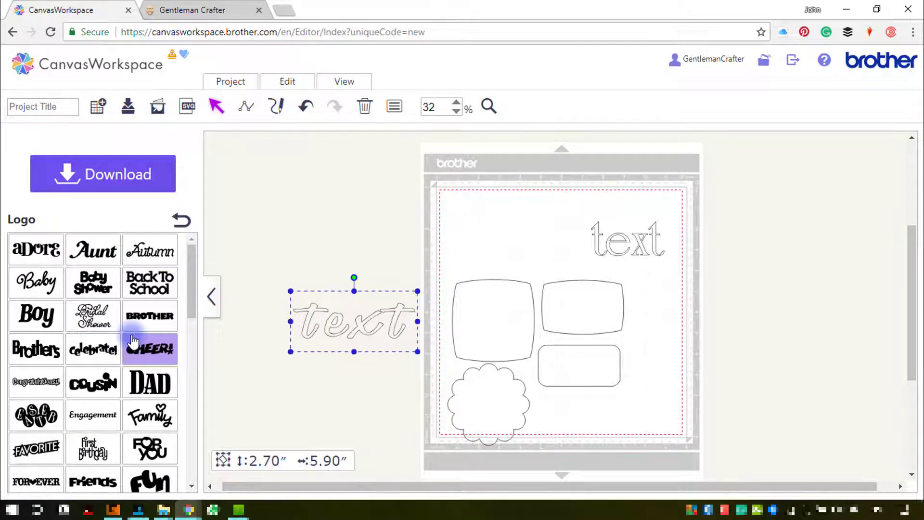
drag(36, 281, 313, 198)
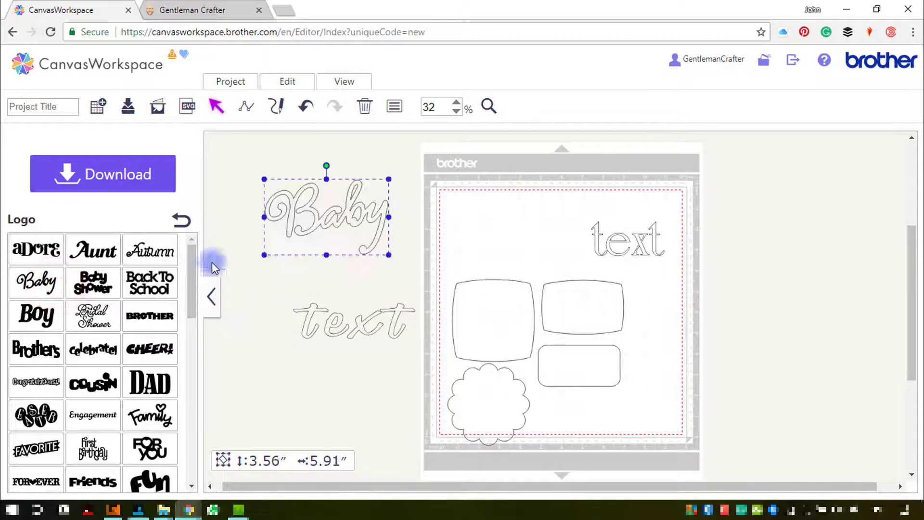
Add the Happy Birthday design from the Line Embossing patterns and position it inside the bulging-sided square.
click(185, 223)
click(138, 415)
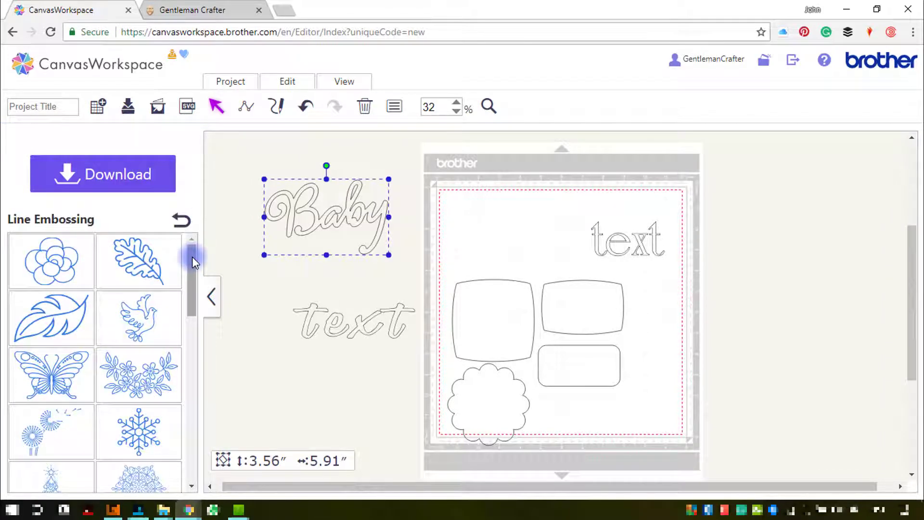
drag(192, 256, 183, 411)
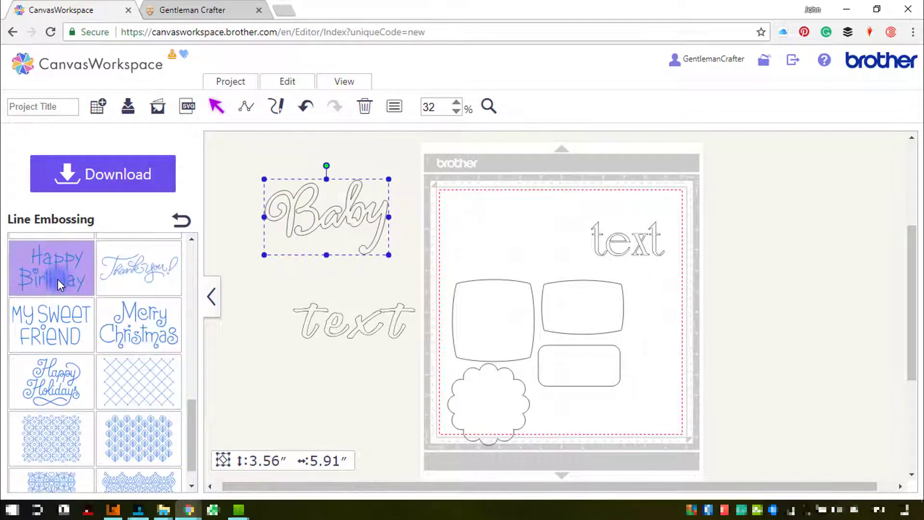
drag(56, 279, 513, 327)
click(512, 324)
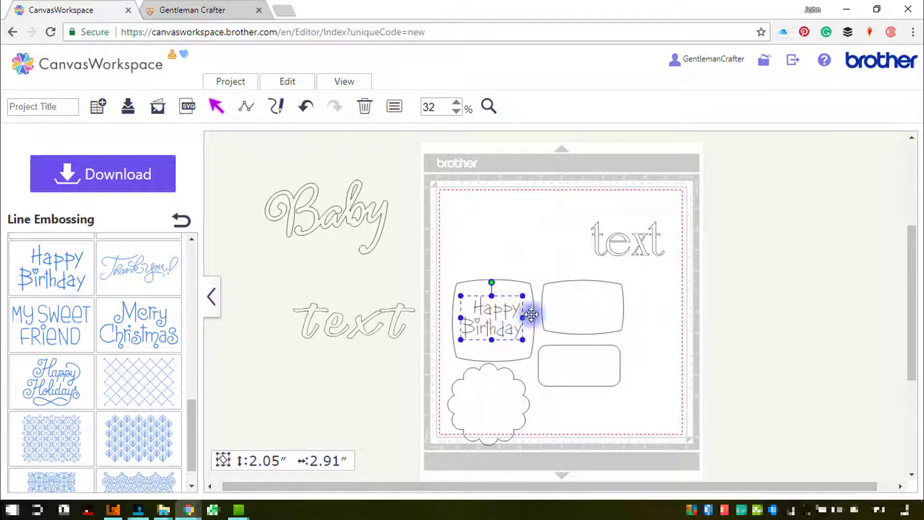
Change the wording of the US Roman text object on the mat to "Happy".
click(644, 240)
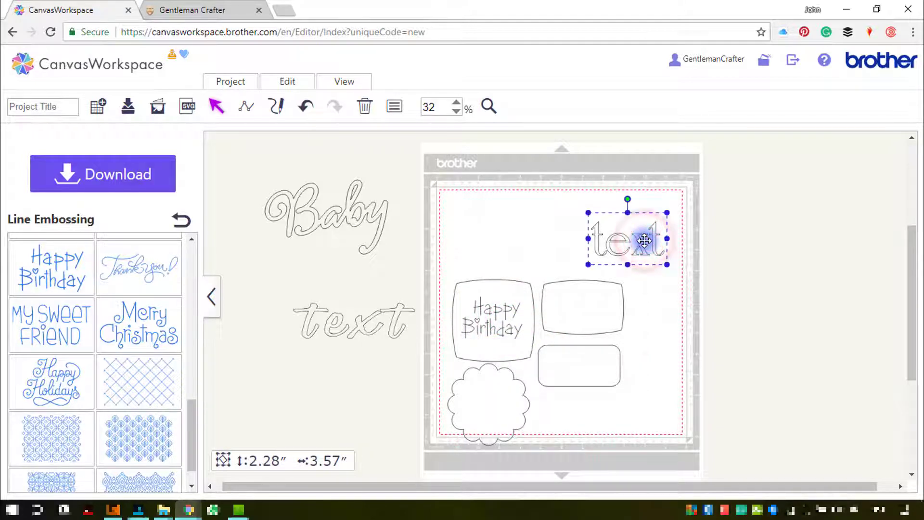
click(644, 240)
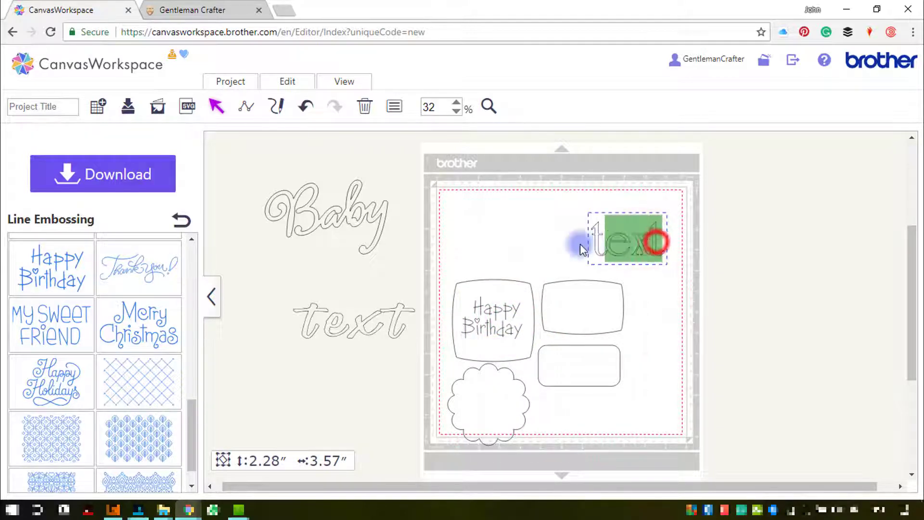
text(Happy)
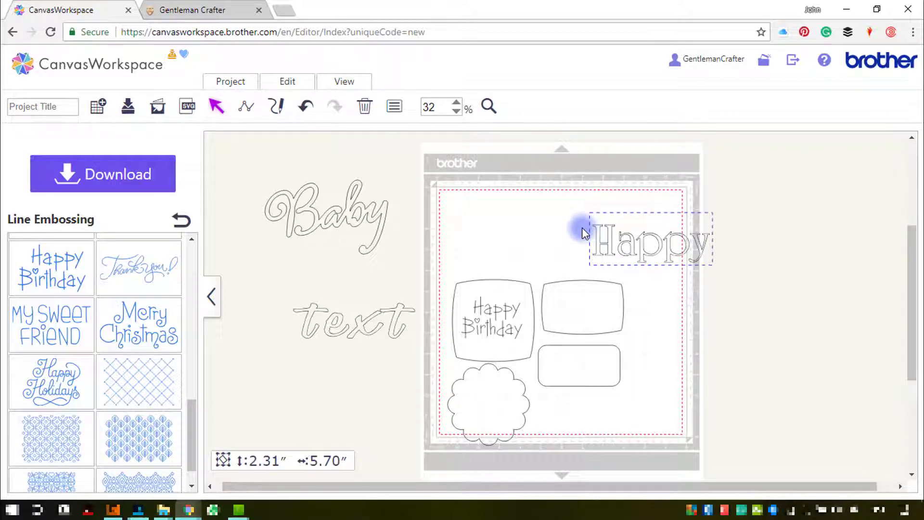
click(217, 109)
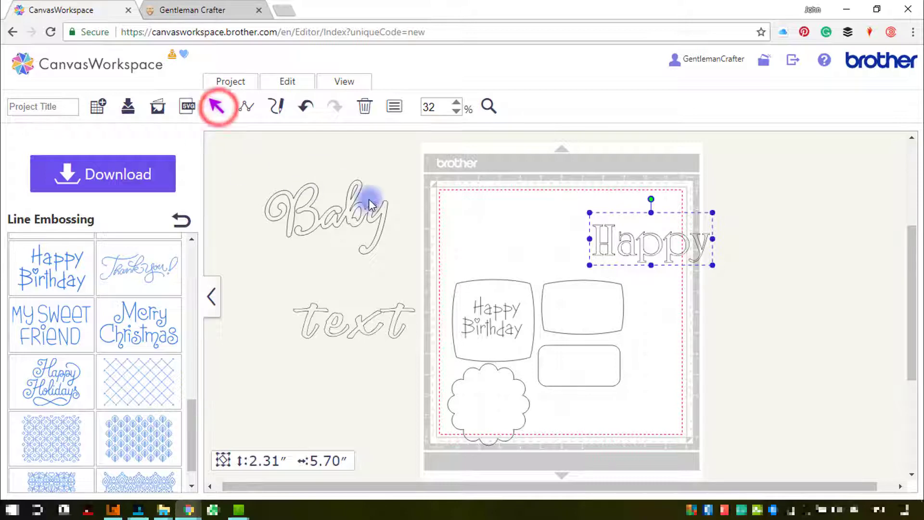
Duplicate the "Happy" text object and move the copy below the original, slightly to its right.
click(631, 246)
key(ctrl+c)
key(ctrl+v)
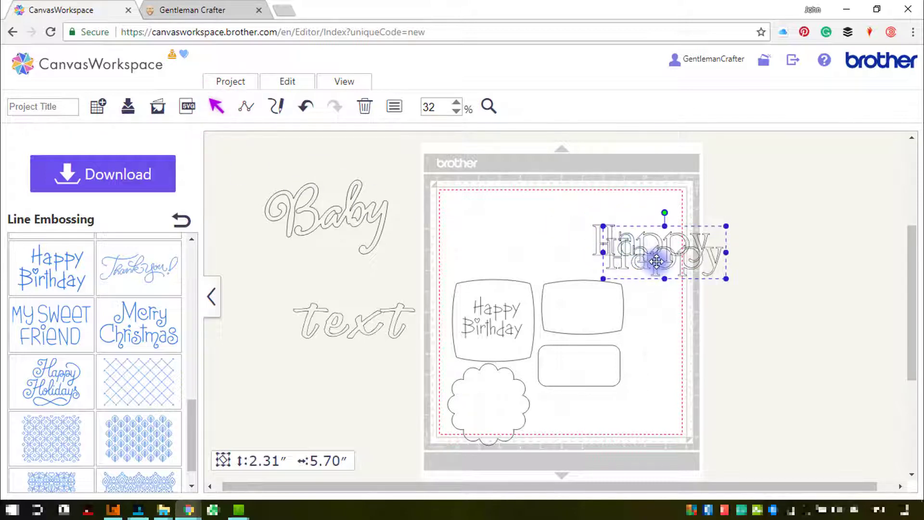
drag(656, 261, 692, 306)
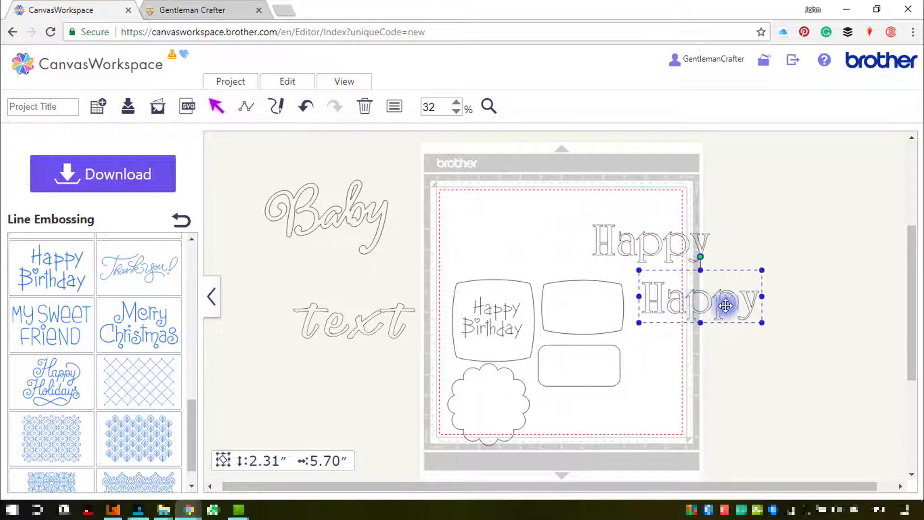
Change the wording of the copied text object to "Birthday".
double_click(753, 303)
text(Birthfday)
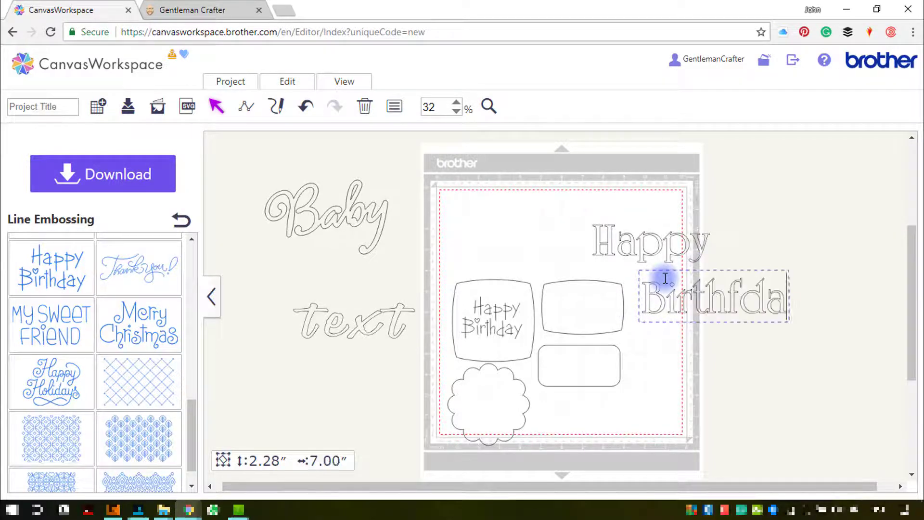
click(208, 107)
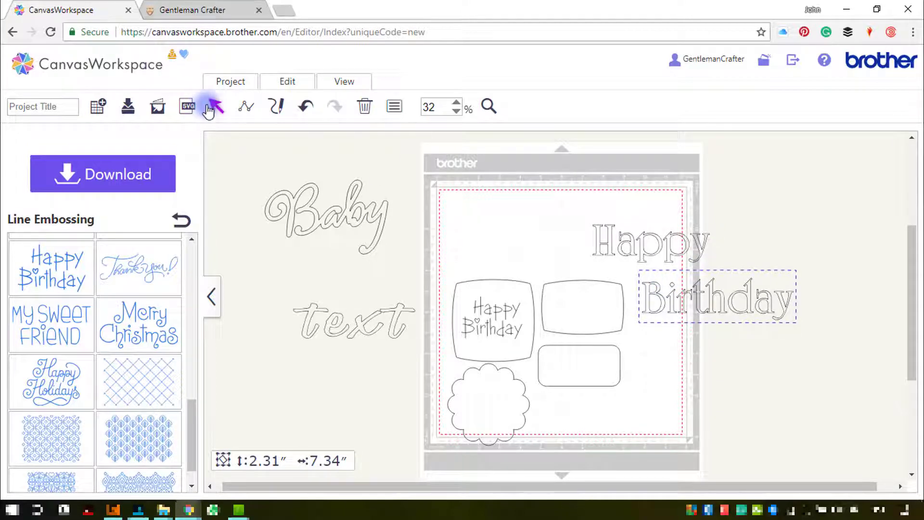
Select the "Happy" and "Birthday" text objects together and align their centres horizontally.
click(692, 299)
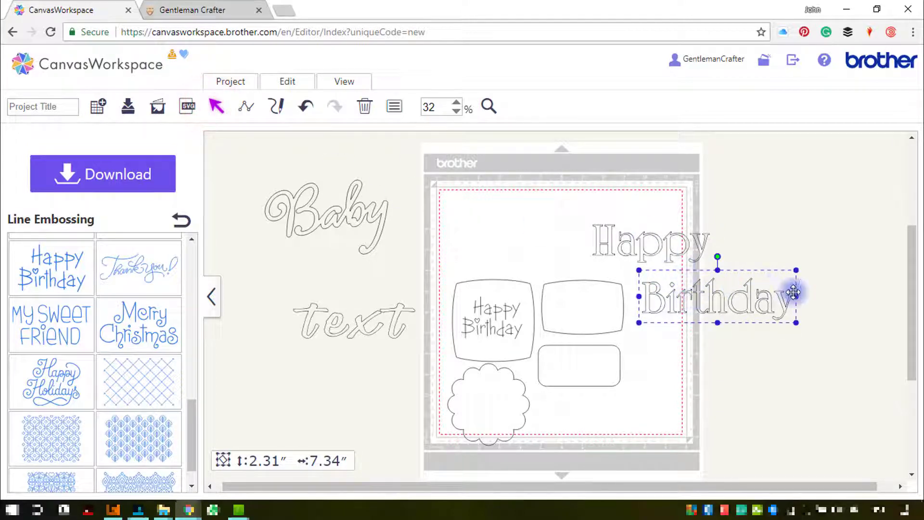
drag(822, 302, 676, 247)
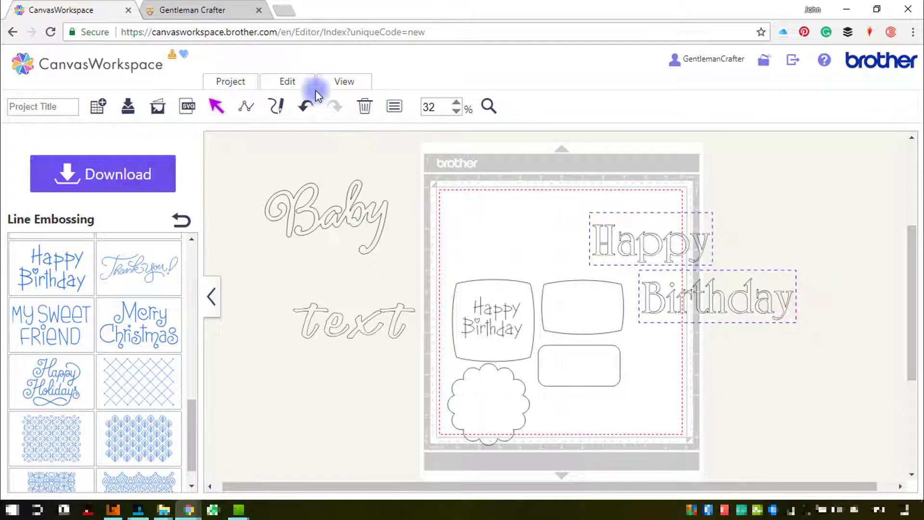
click(299, 82)
click(341, 234)
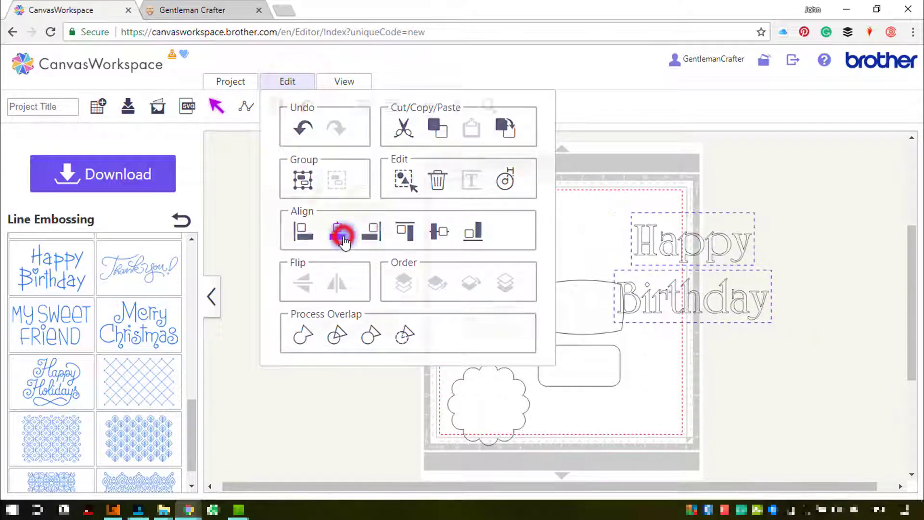
Move "Birthday" up closer beneath "Happy" and group the two words.
drag(724, 304, 727, 292)
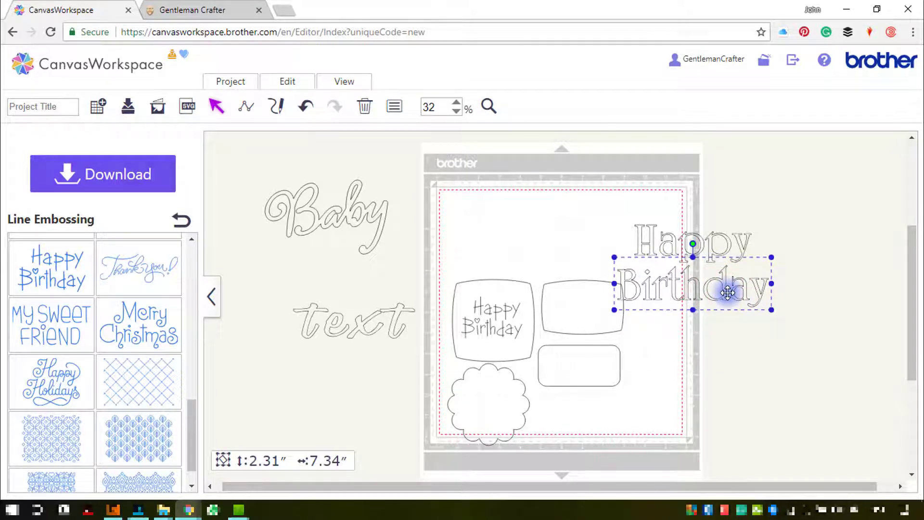
drag(807, 294, 713, 251)
right_click(714, 252)
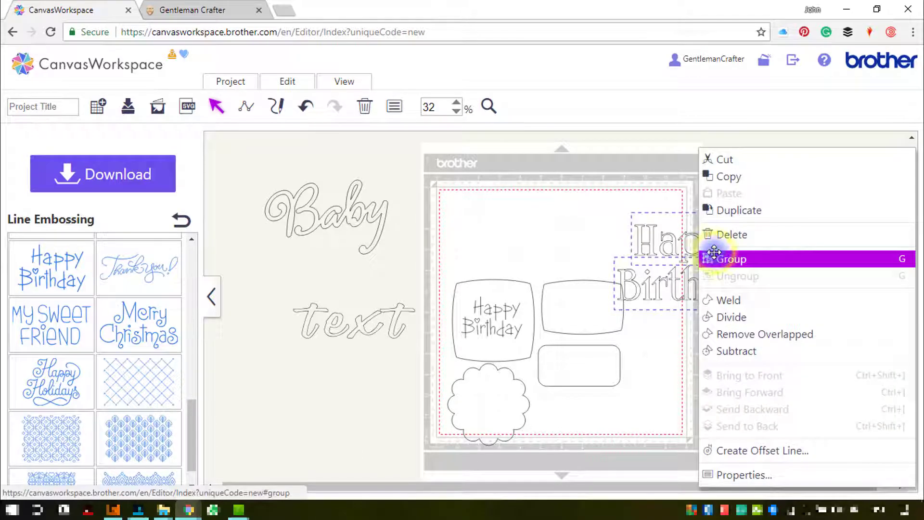
click(752, 261)
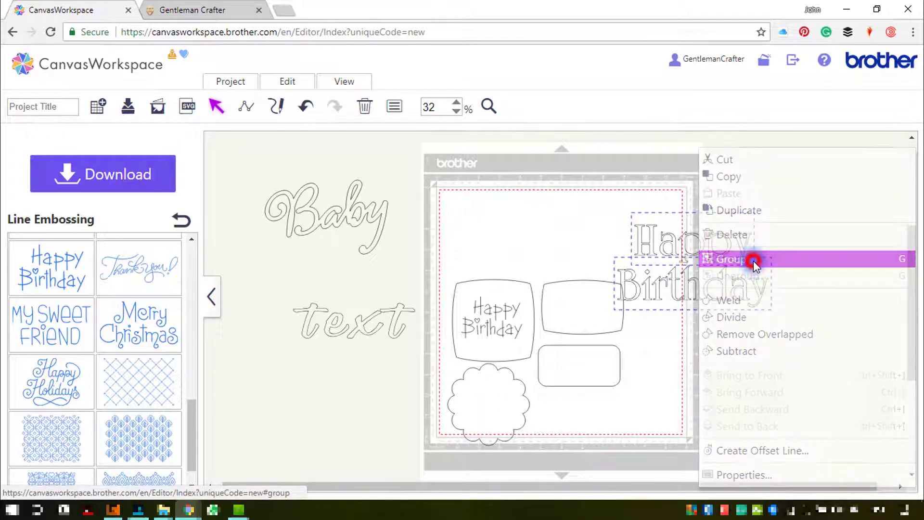
Fit the grouped "Happy Birthday" text inside the wide curved frame, centred horizontally and vertically, and move both to the mat's upper-right corner.
drag(771, 307, 582, 291)
click(284, 82)
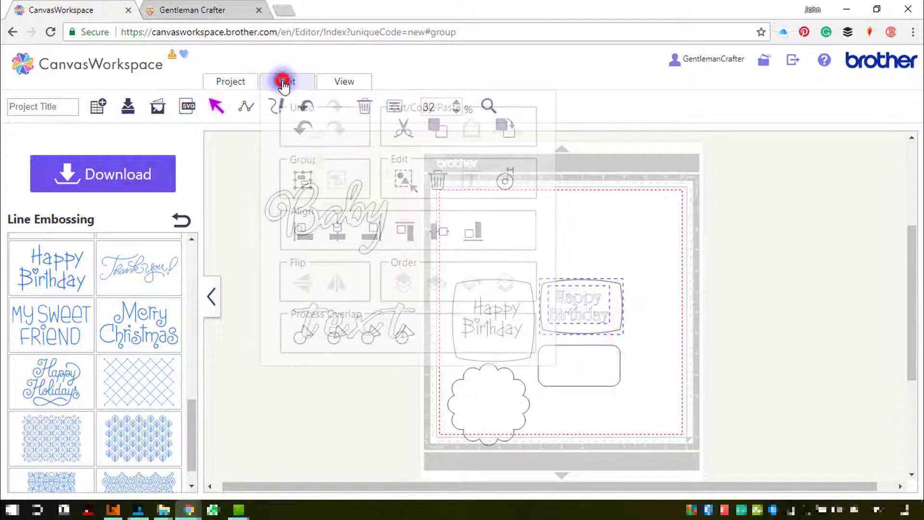
click(337, 230)
click(288, 79)
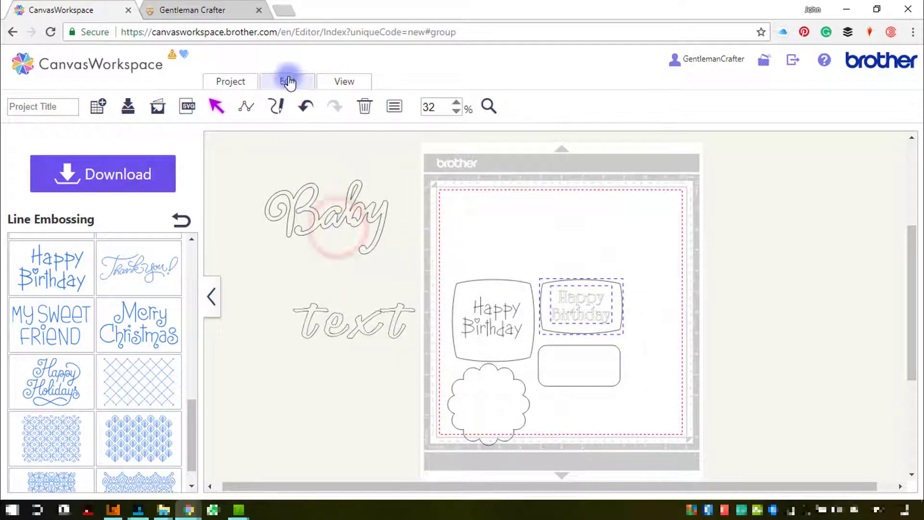
click(439, 230)
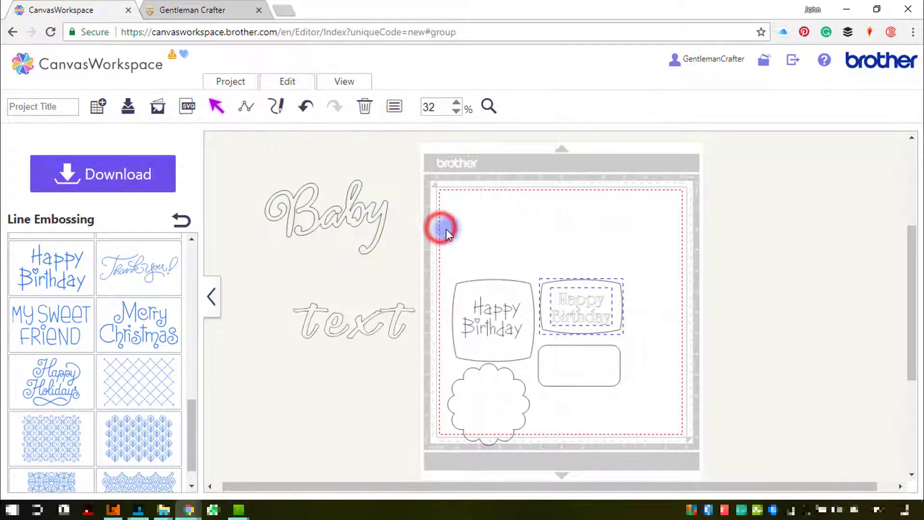
drag(597, 303, 650, 219)
Centre the "Happy Birthday" embossing design within the square curved frame in both directions and move both beside the wide frame.
drag(449, 262, 498, 332)
click(302, 85)
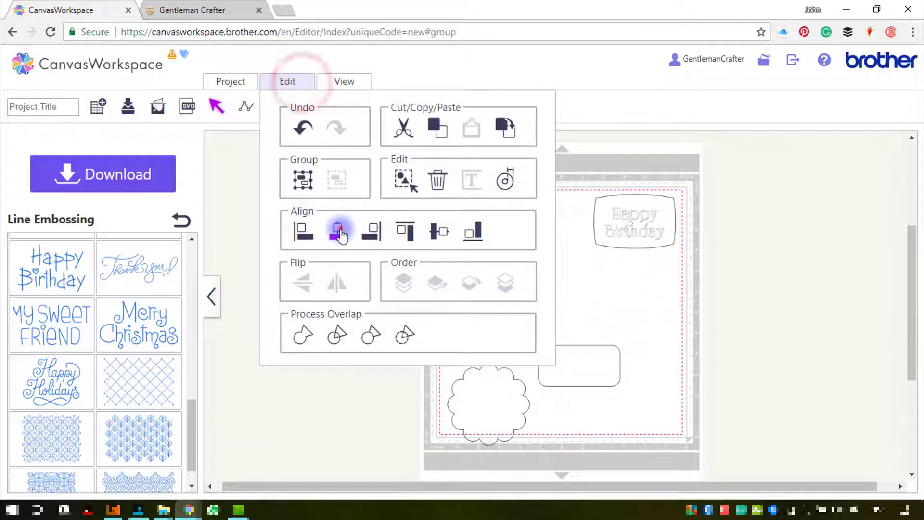
click(340, 228)
click(287, 81)
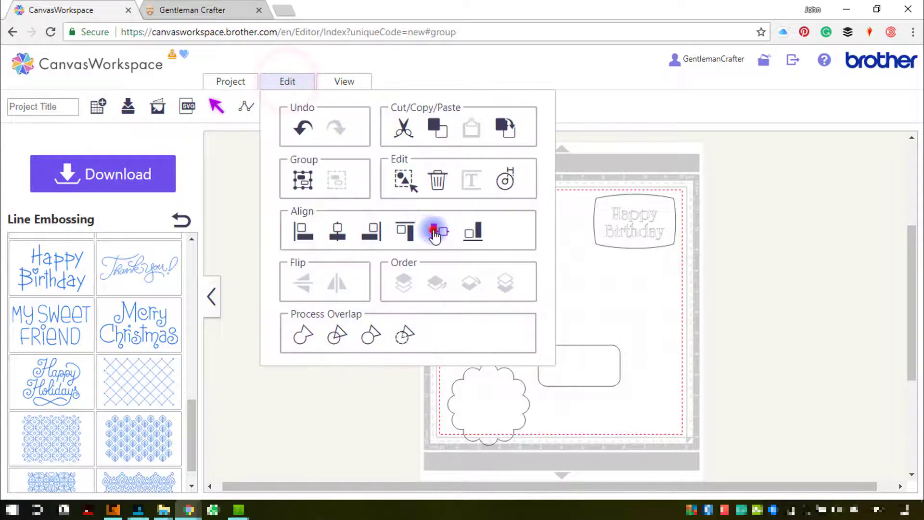
click(433, 229)
drag(493, 317, 544, 236)
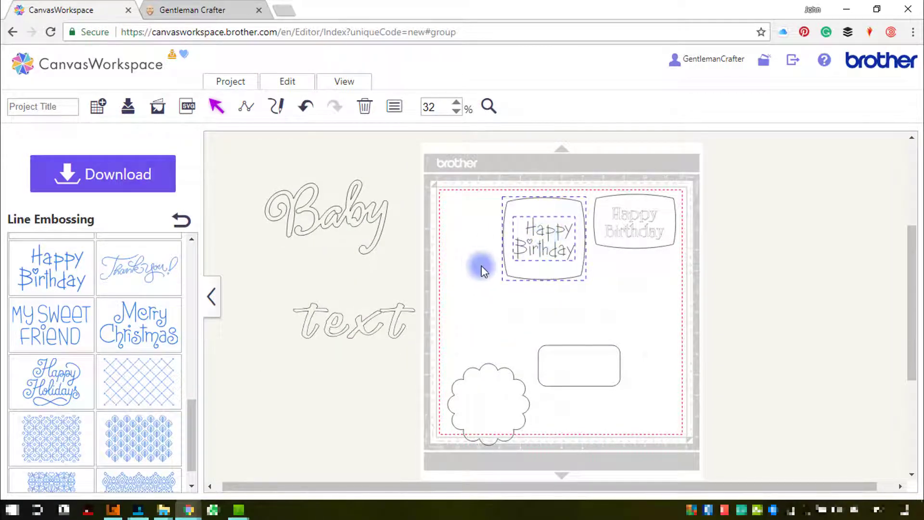
Change the wording "text" to "happy" and shrink it to about 2.87 by 1.21 inches inside the rounded rectangle.
click(384, 316)
double_click(375, 319)
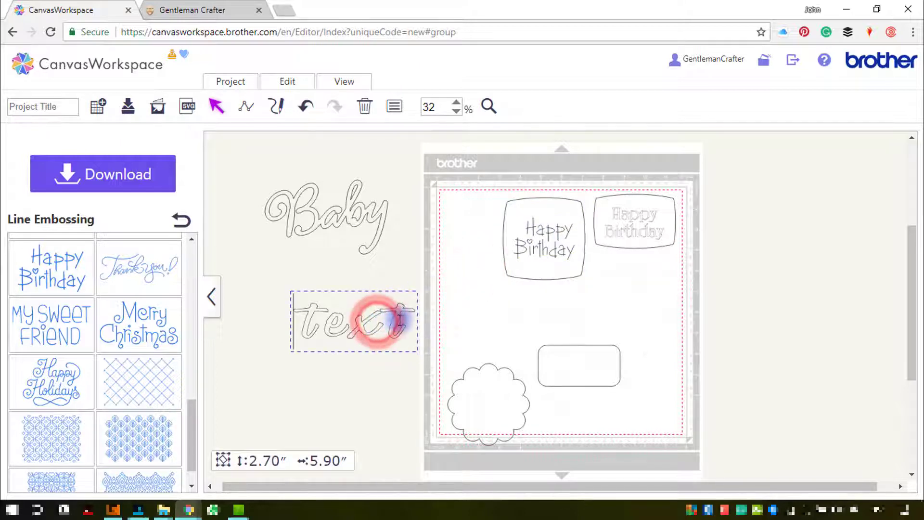
drag(402, 318, 303, 302)
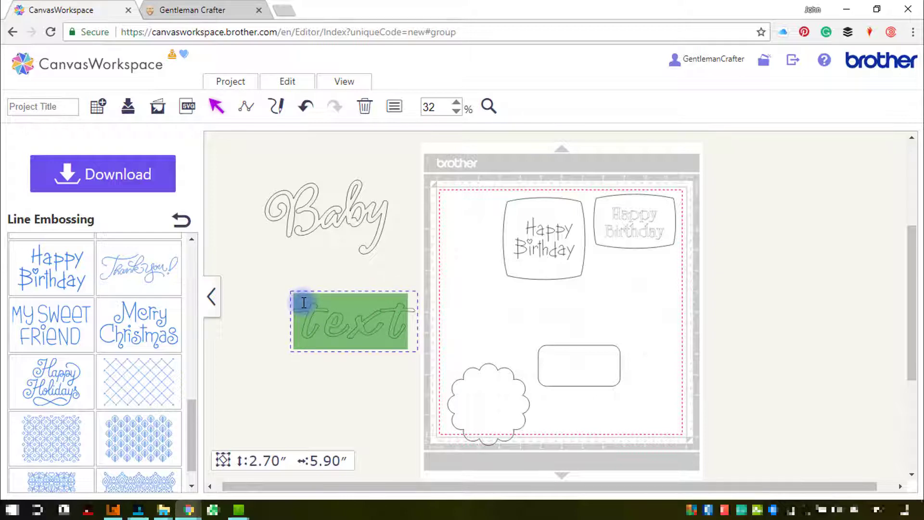
text(happy)
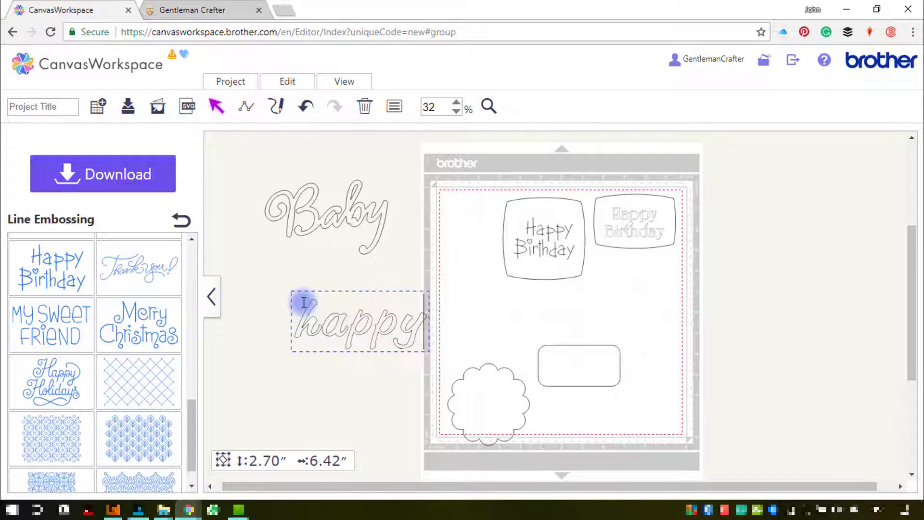
click(288, 274)
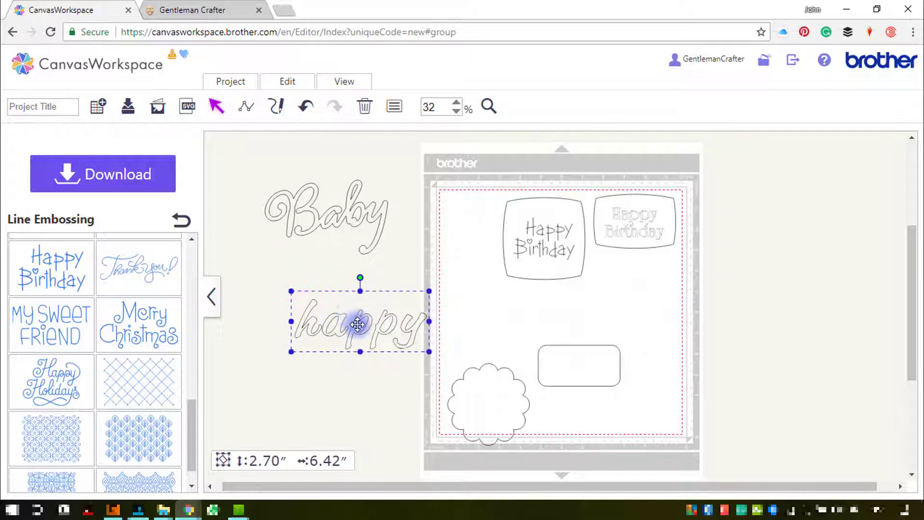
drag(356, 325, 605, 381)
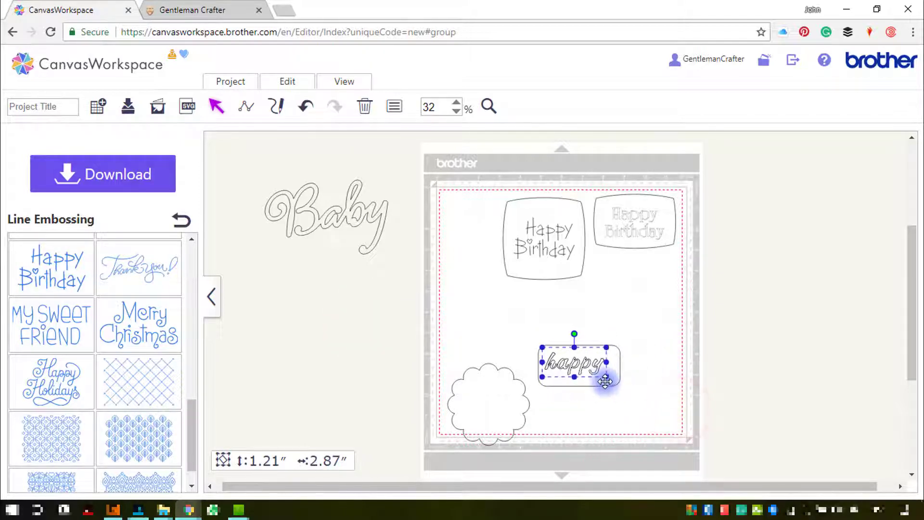
Centre "happy" horizontally and vertically in the rounded rectangle and move both directly beneath the wide "Happy Birthday" label.
drag(646, 404, 531, 340)
click(279, 86)
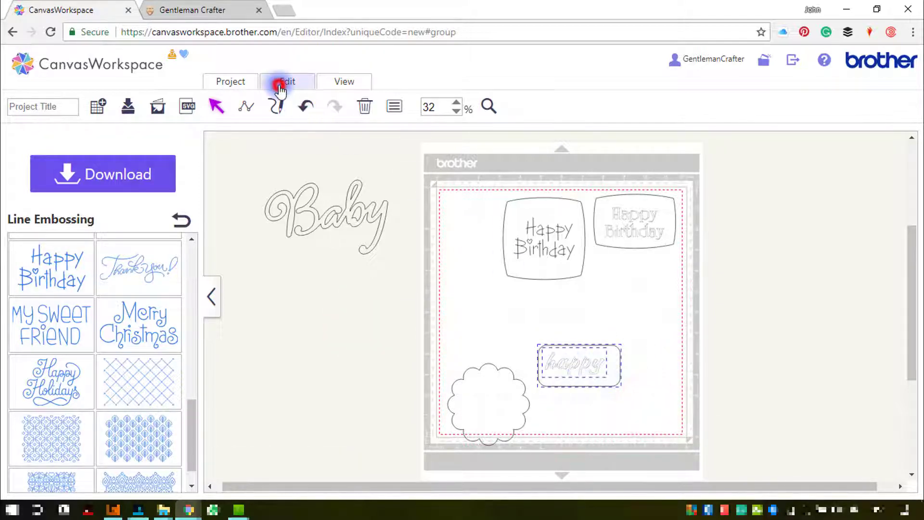
click(336, 233)
click(299, 88)
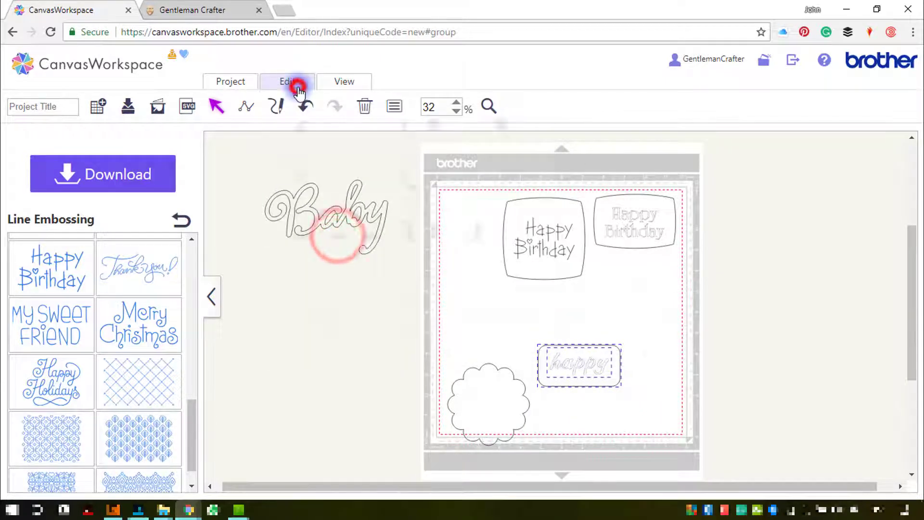
click(433, 230)
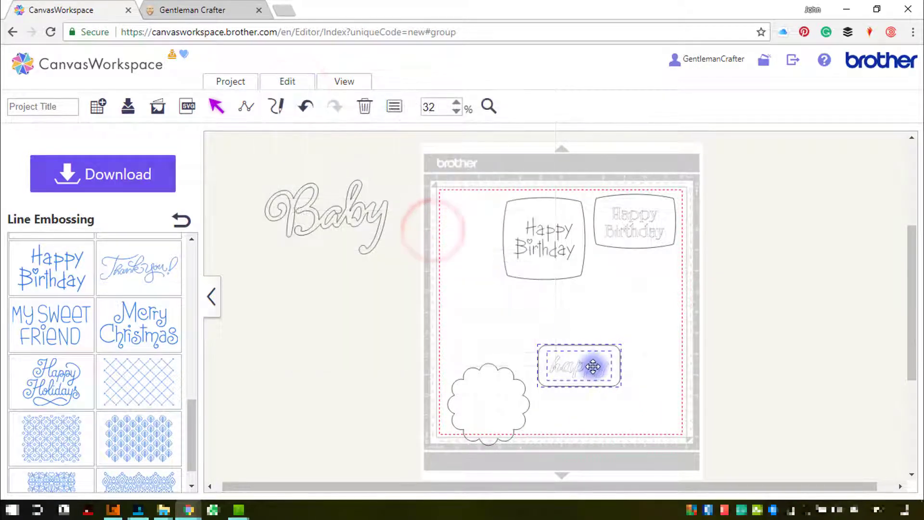
drag(593, 367, 648, 278)
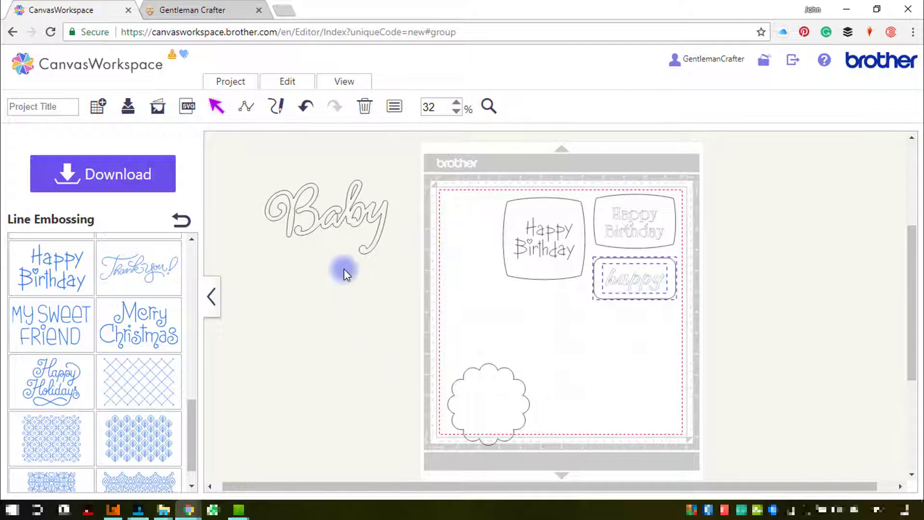
Move the scalloped circle up to the mat's left edge and place "Baby" inside it, scaled to about 2.4 inches wide.
drag(463, 393, 423, 317)
click(349, 212)
drag(349, 212, 510, 334)
drag(549, 376, 475, 354)
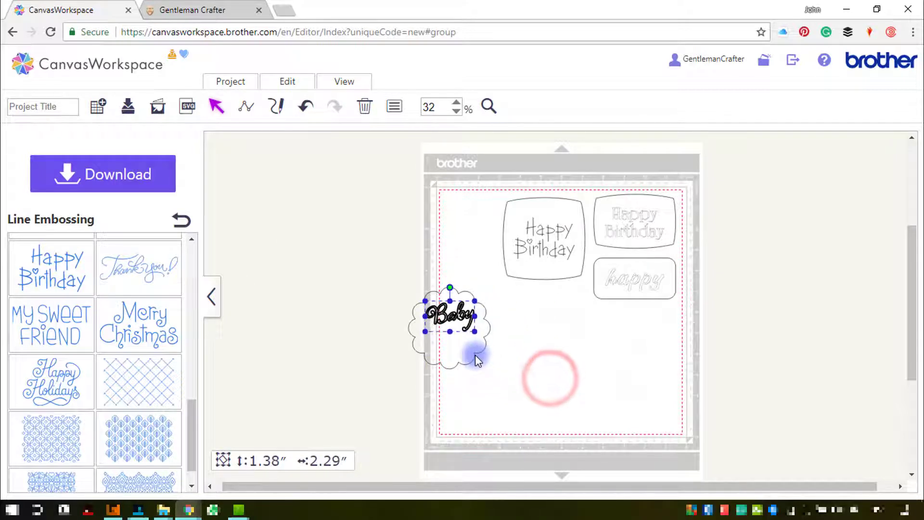
click(452, 313)
Centre "Baby" horizontally and vertically in the scalloped circle and move both beneath the square "Happy Birthday" label.
click(376, 270)
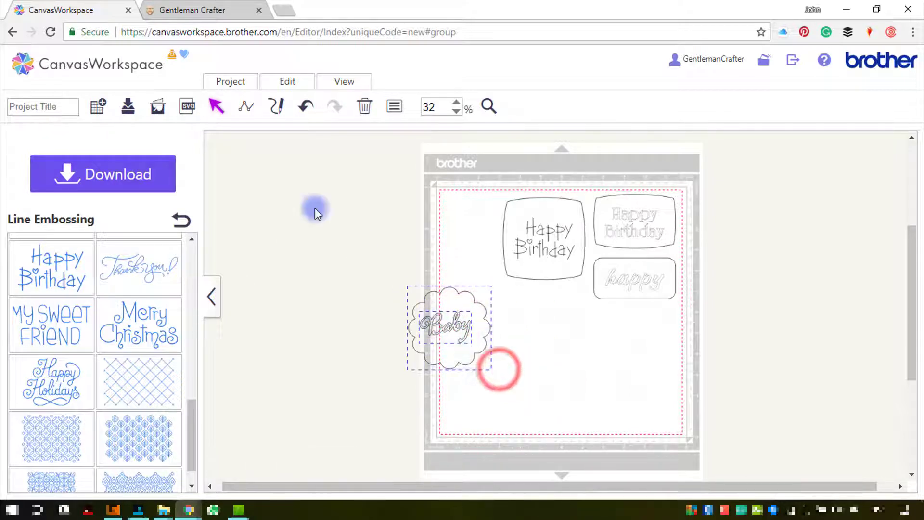
click(285, 86)
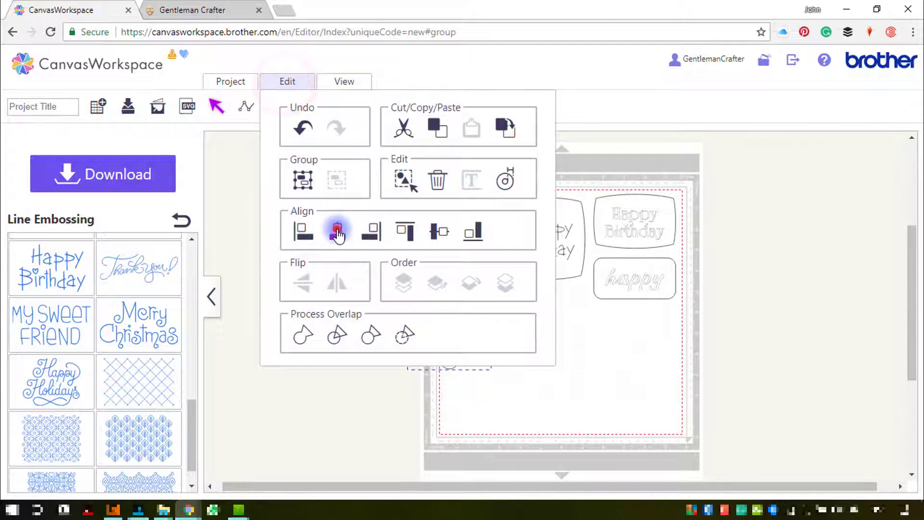
click(337, 229)
click(286, 85)
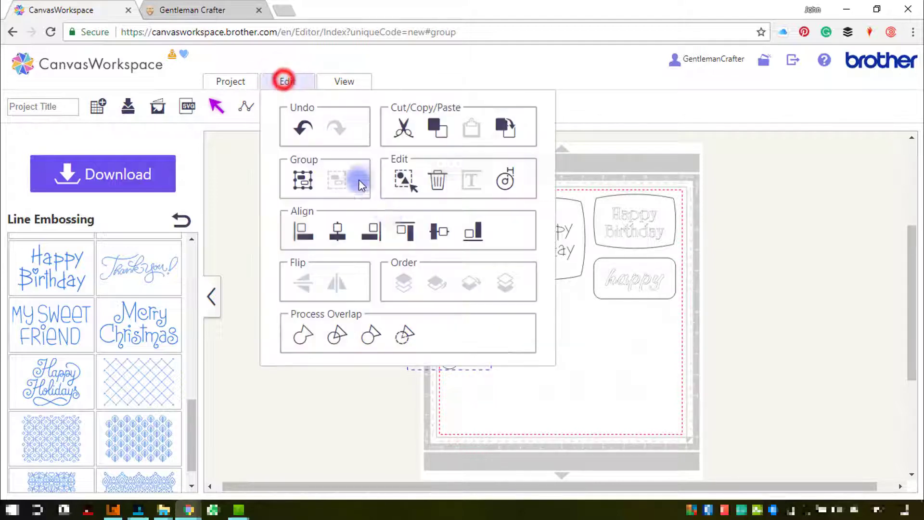
click(440, 234)
drag(454, 332, 549, 331)
click(604, 372)
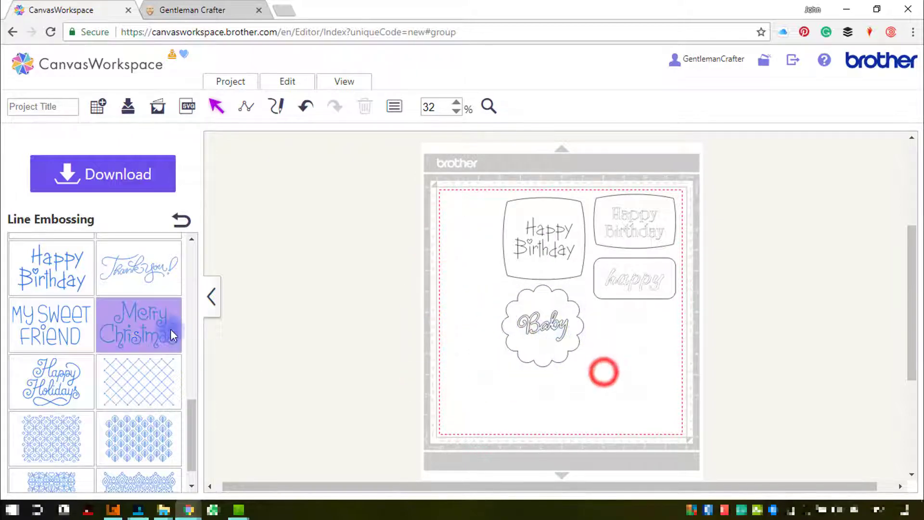
Select the four outer frame shapes together, without their wording, and set their line type to Cutting Line.
click(212, 296)
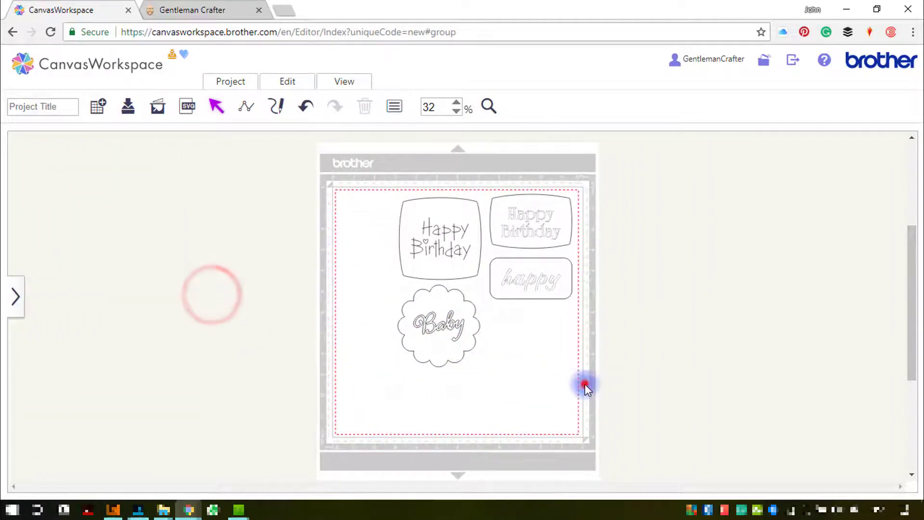
drag(584, 383, 354, 193)
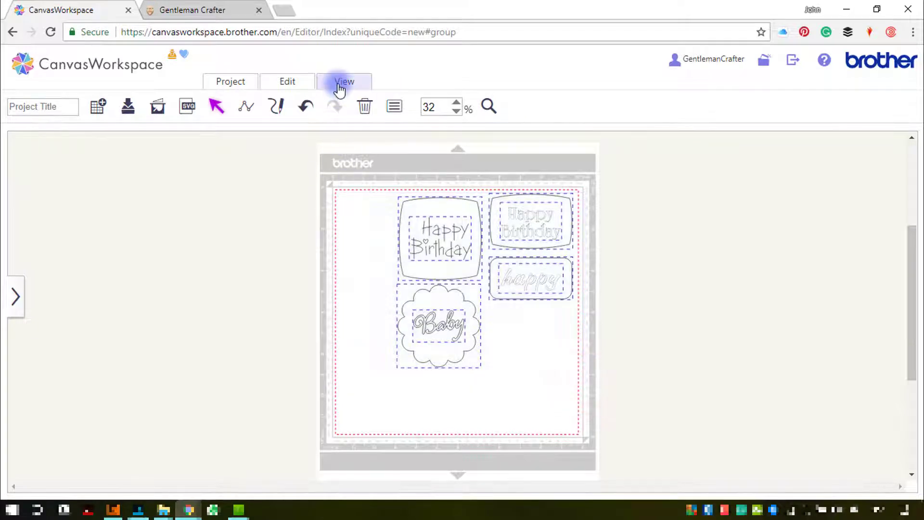
click(343, 81)
click(356, 140)
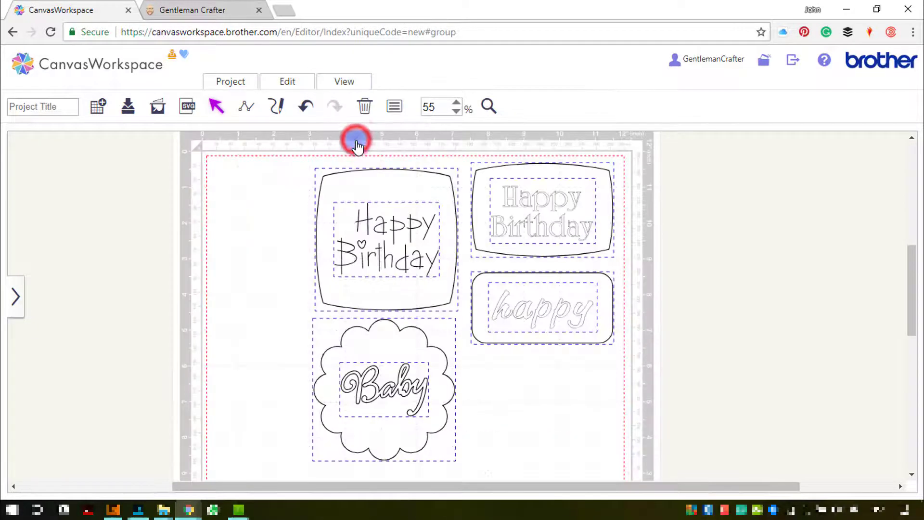
click(380, 178)
click(511, 166)
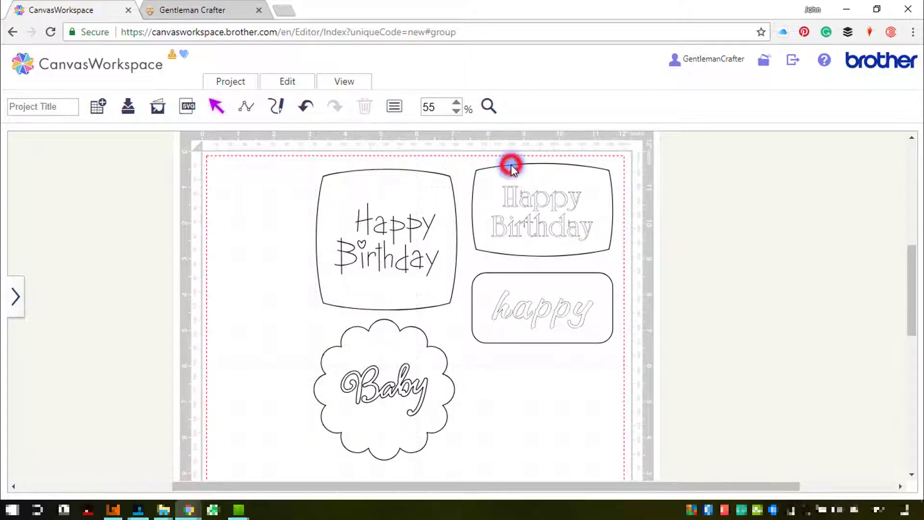
shift+click(440, 178)
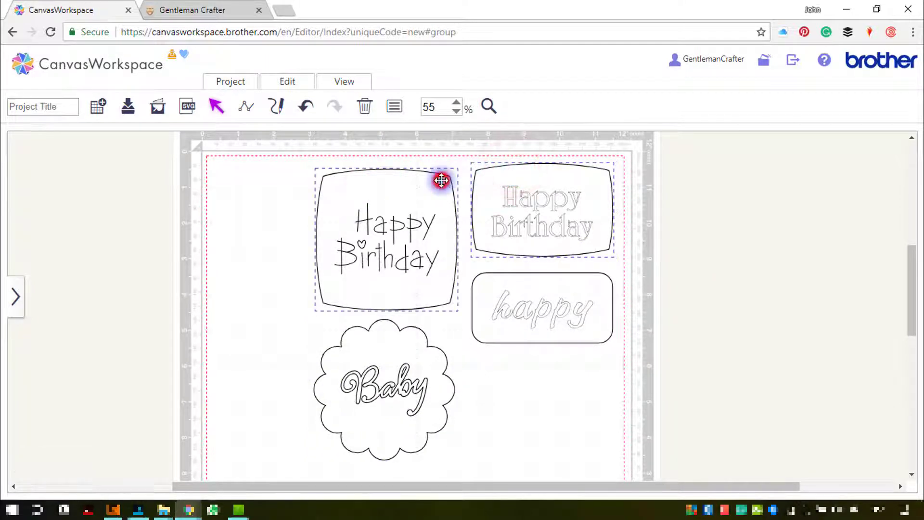
shift+click(482, 279)
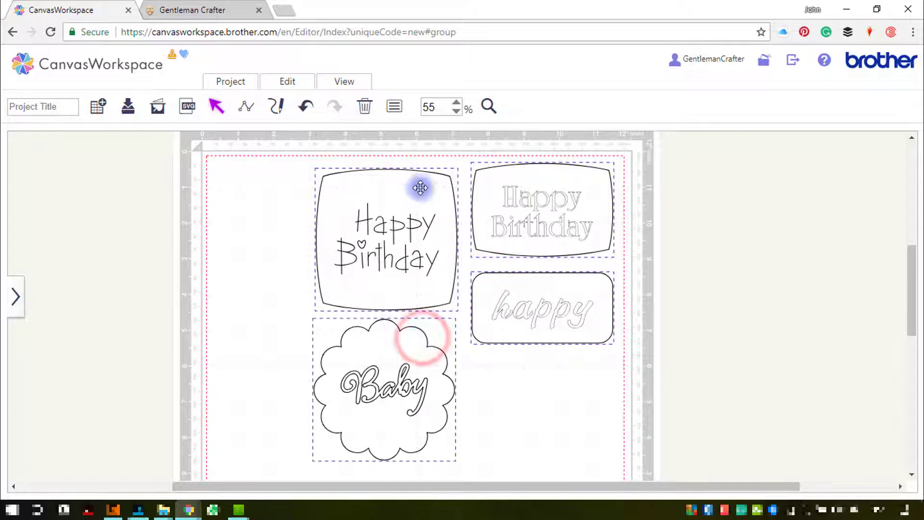
click(394, 106)
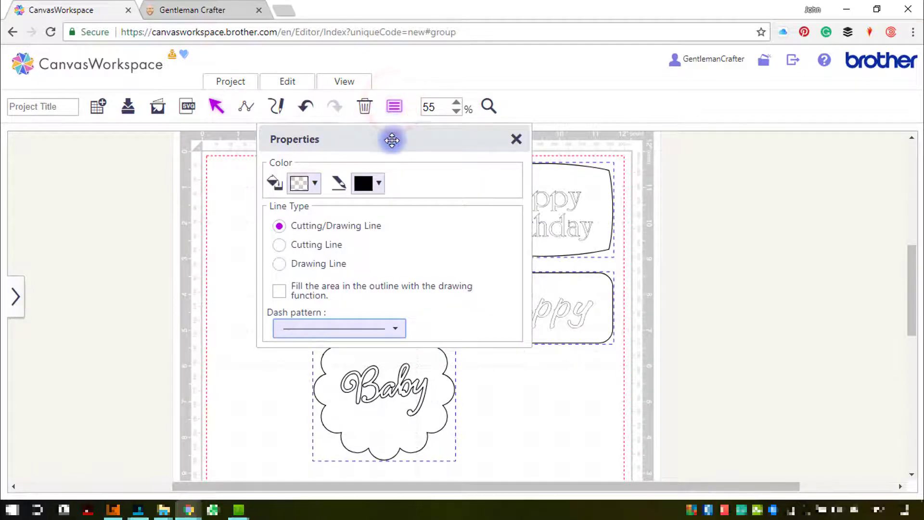
drag(391, 138, 204, 164)
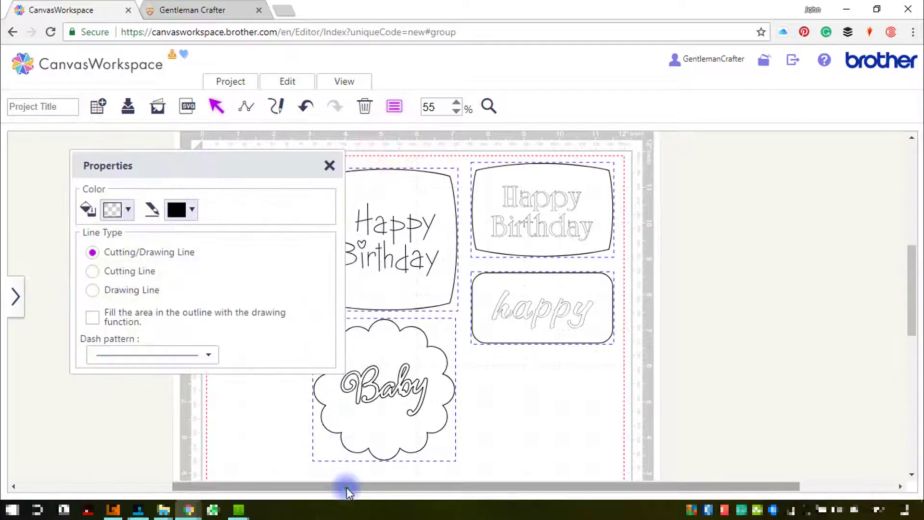
drag(346, 487, 289, 487)
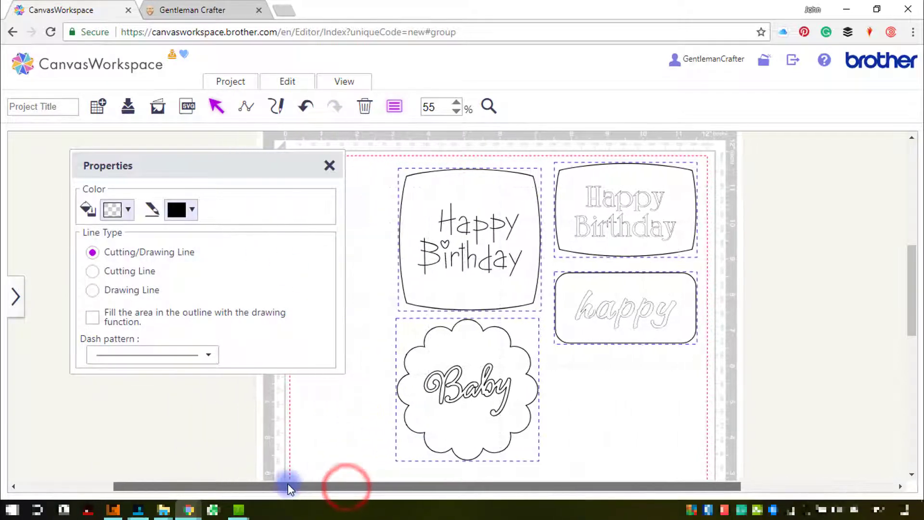
click(121, 271)
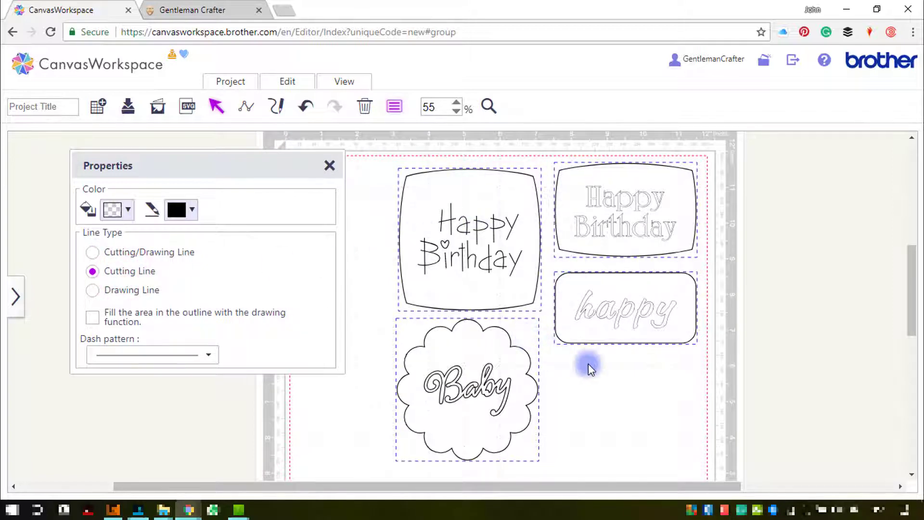
Select the wording inside all four labels together and set its line type to Drawing Line.
click(688, 395)
click(483, 390)
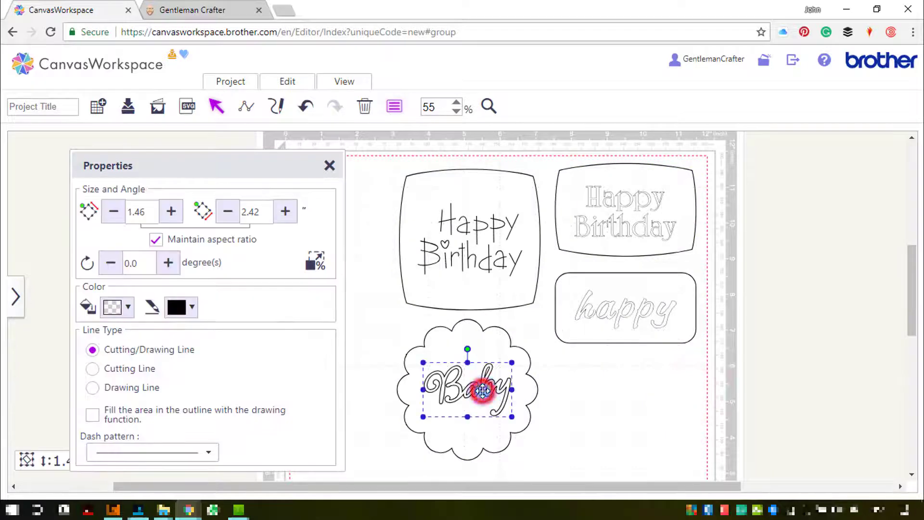
shift+click(592, 313)
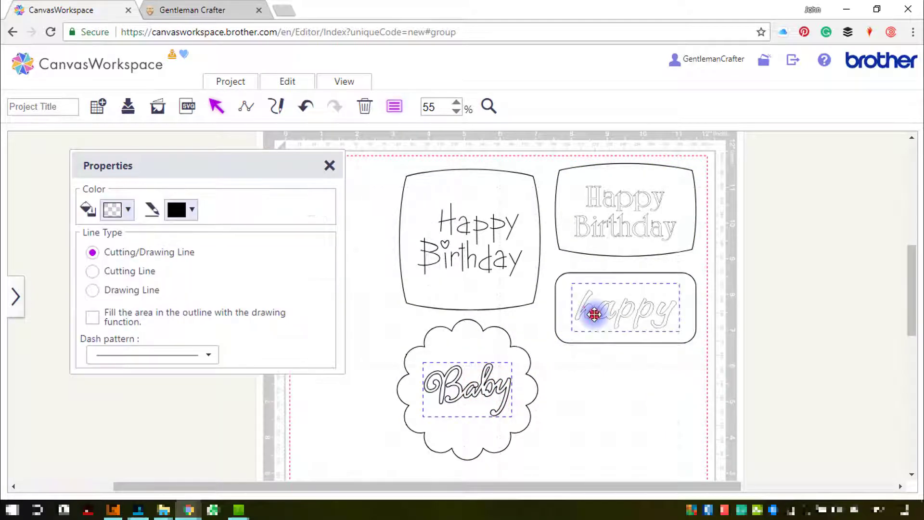
shift+click(607, 215)
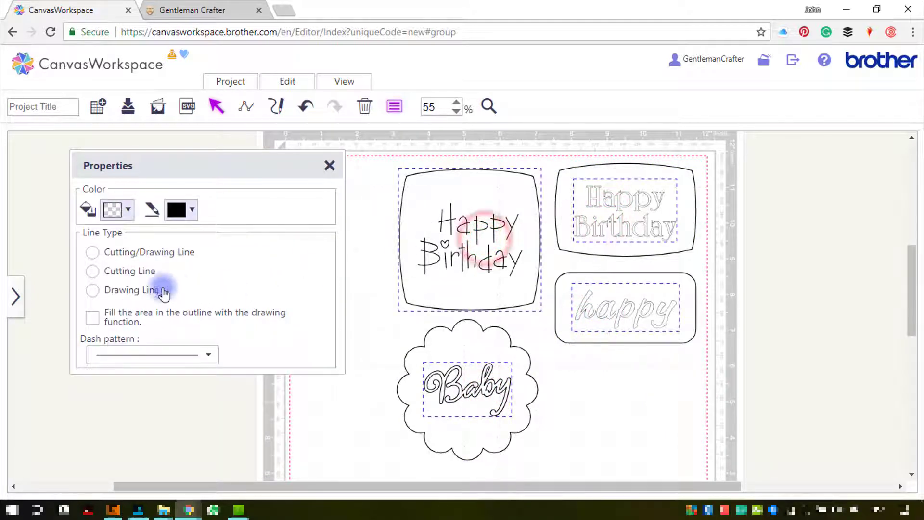
click(140, 289)
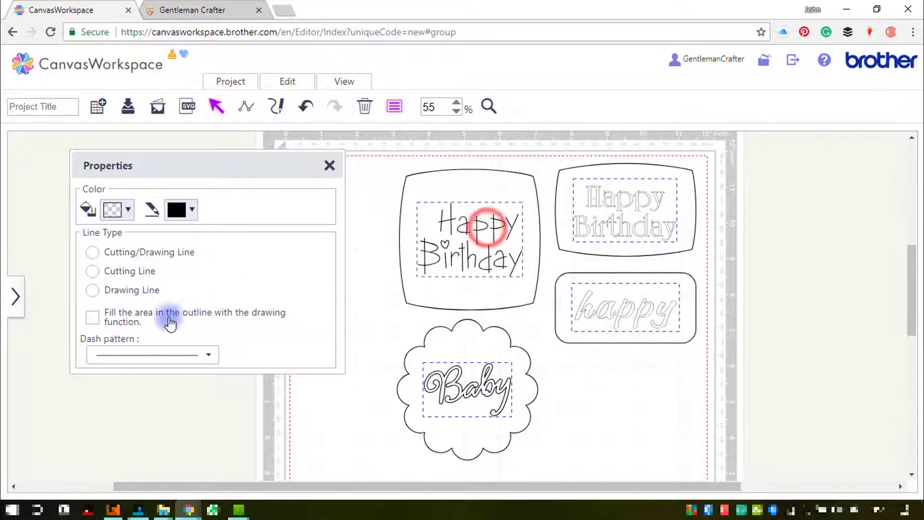
click(149, 290)
Set the line type of the square "Happy Birthday" label's frame to Cutting Line.
click(480, 177)
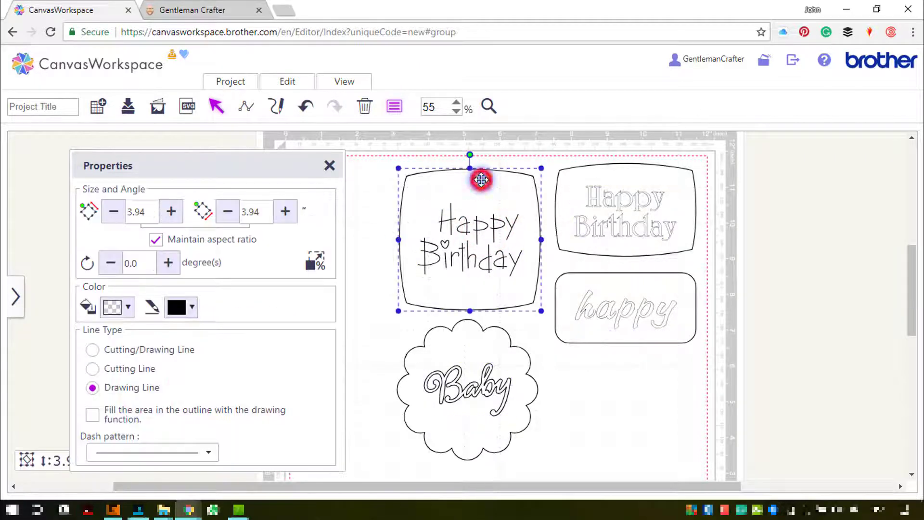
click(108, 368)
click(328, 167)
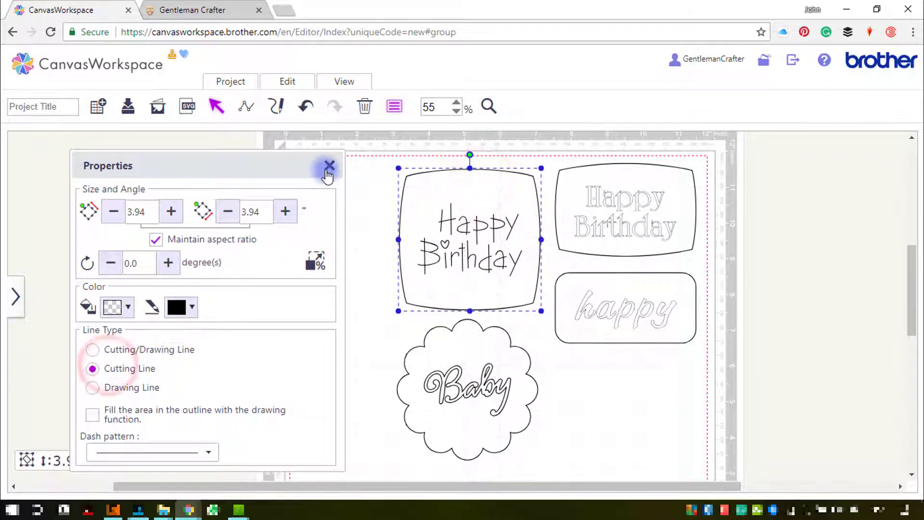
drag(305, 166, 300, 156)
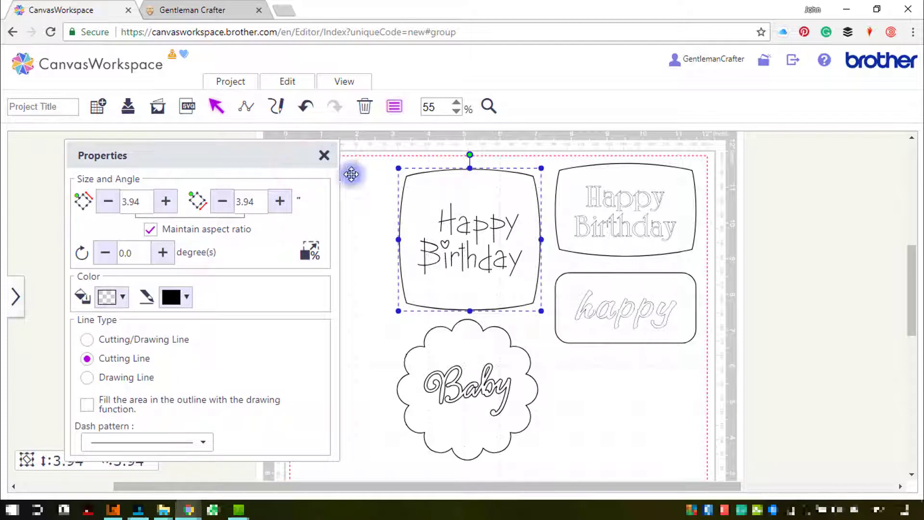
Check the line types assigned to the wording in all four labels and to the scalloped frame.
click(462, 228)
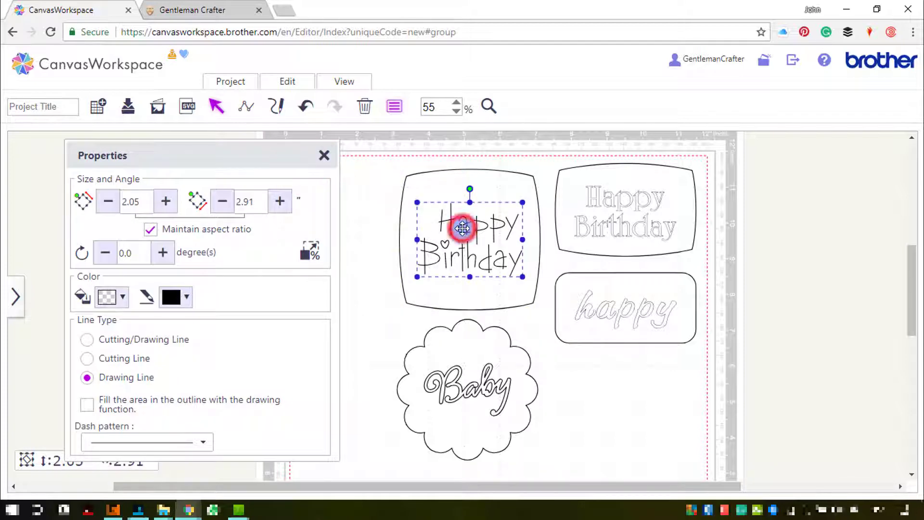
click(635, 208)
click(635, 306)
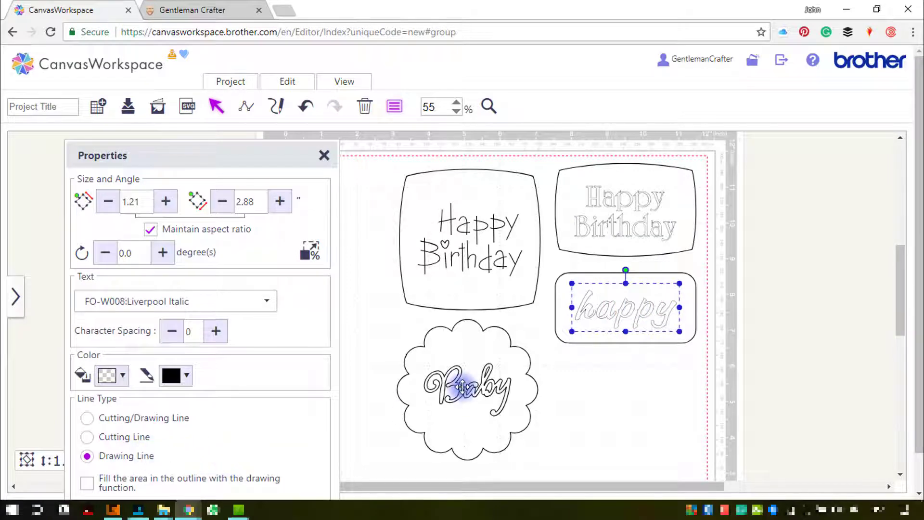
click(462, 387)
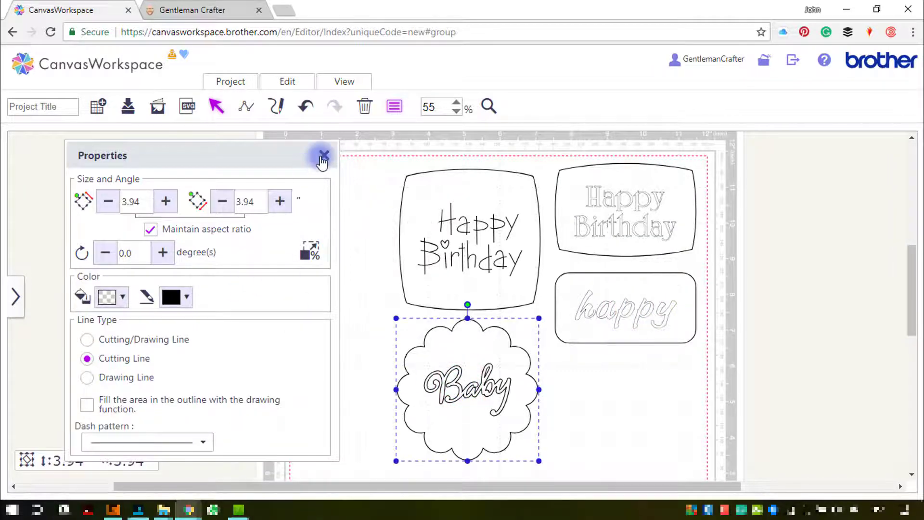
double_click(489, 385)
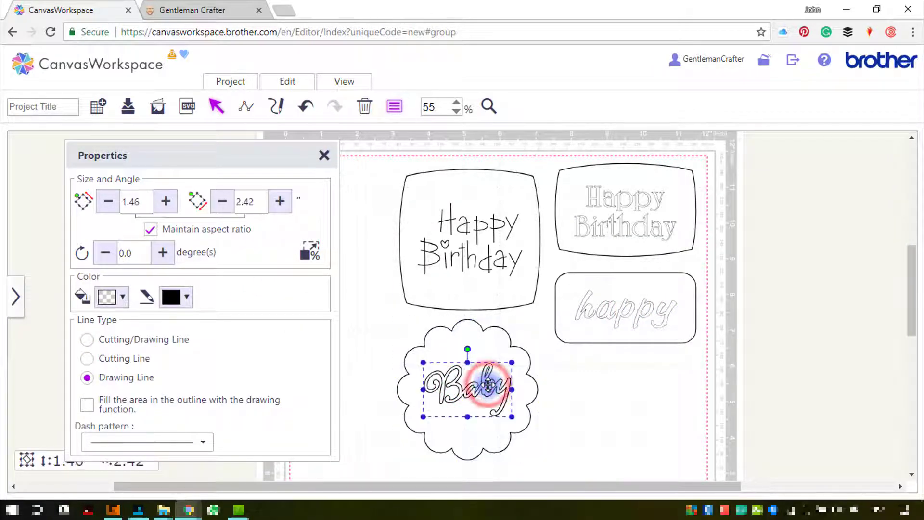
click(324, 156)
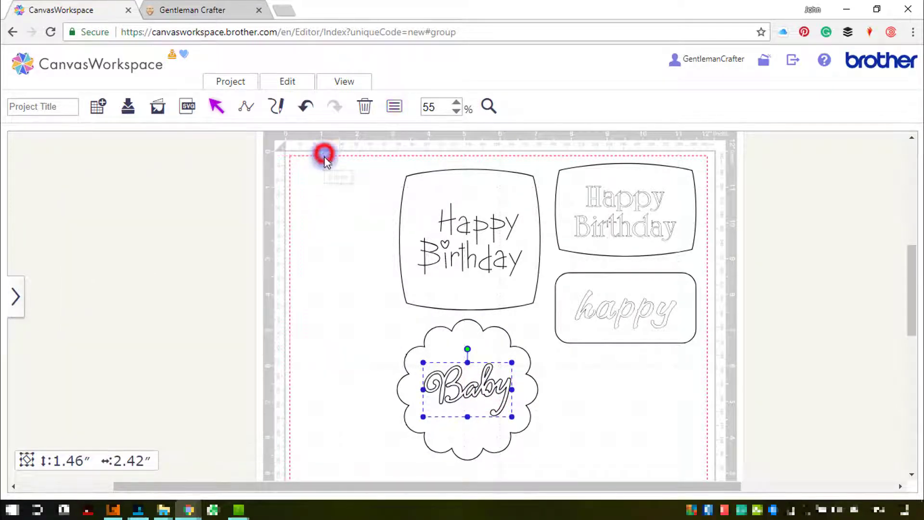
Group "Baby" with its scalloped frame, then scale the label to about 3.16 inches wide and move it near the mat's left edge.
drag(575, 487, 613, 486)
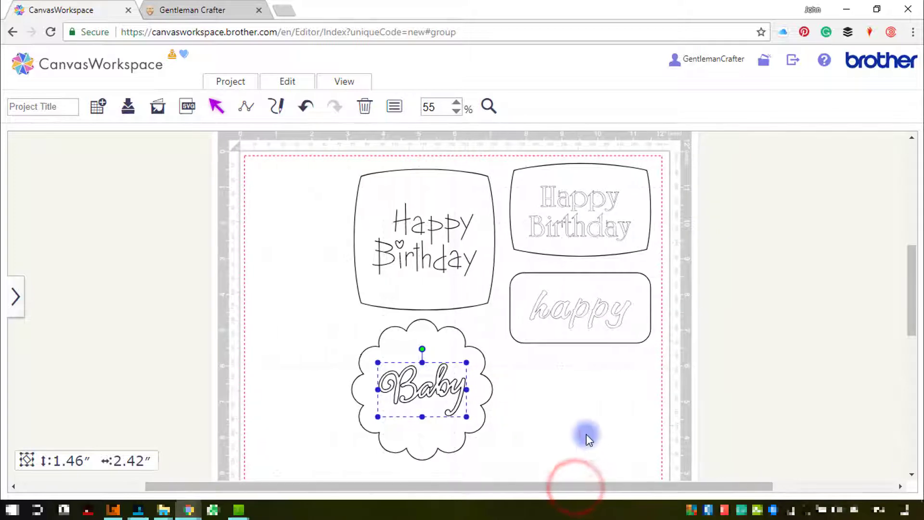
click(585, 433)
drag(498, 457, 419, 393)
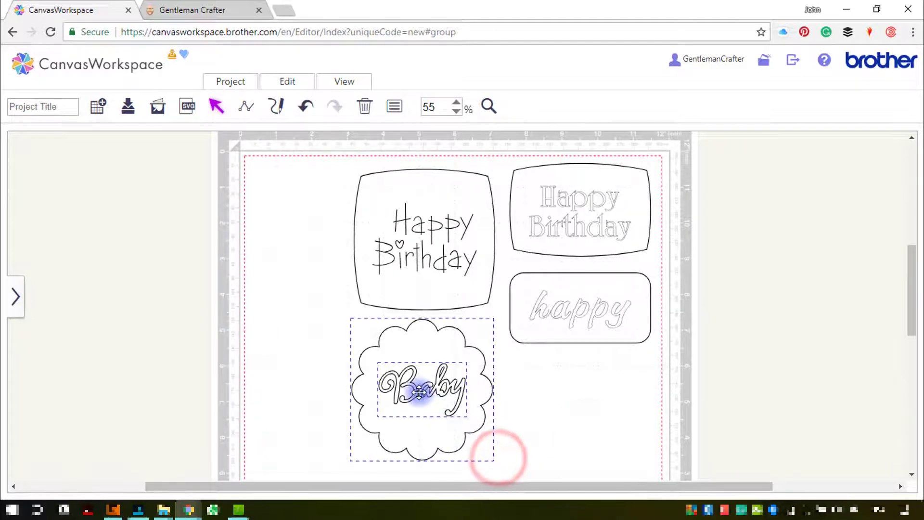
click(432, 391)
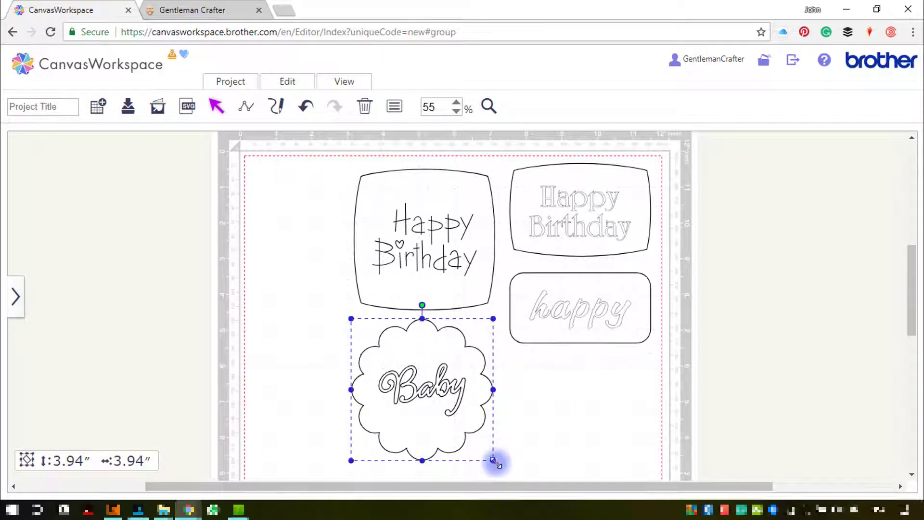
drag(494, 460, 340, 394)
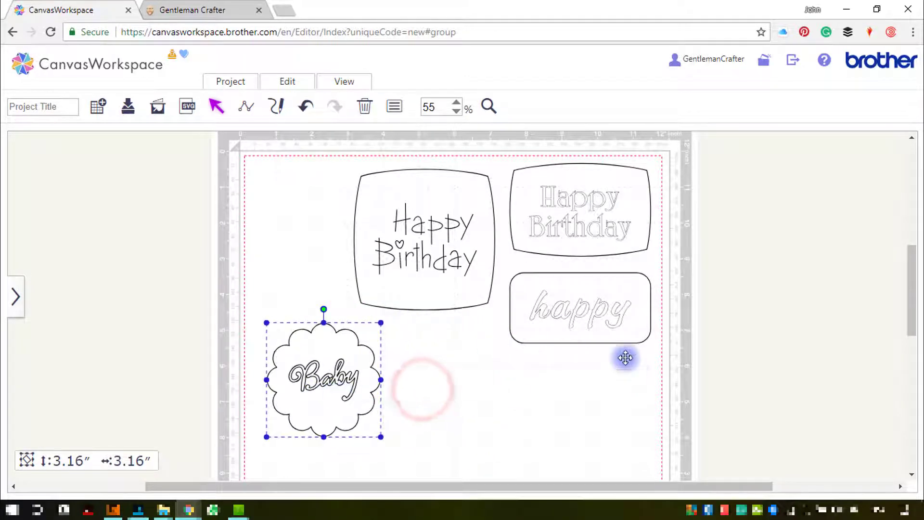
Leave only the grouped square "Happy Birthday" label in the mat's upper-left corner and check its line properties.
drag(635, 375, 552, 314)
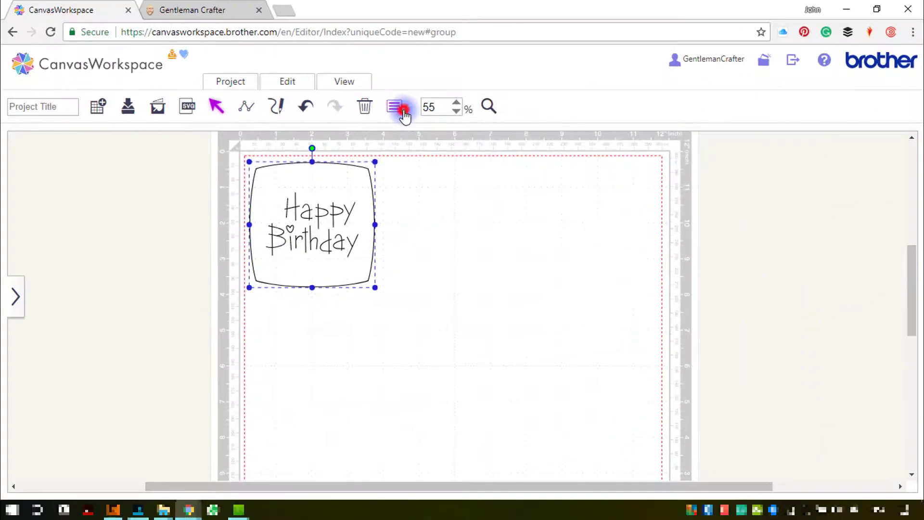
click(404, 111)
drag(245, 158, 662, 158)
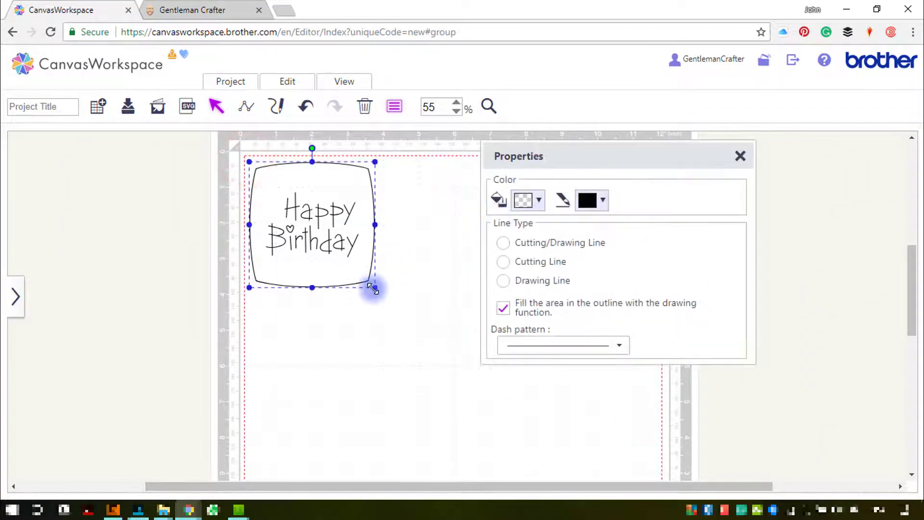
click(742, 160)
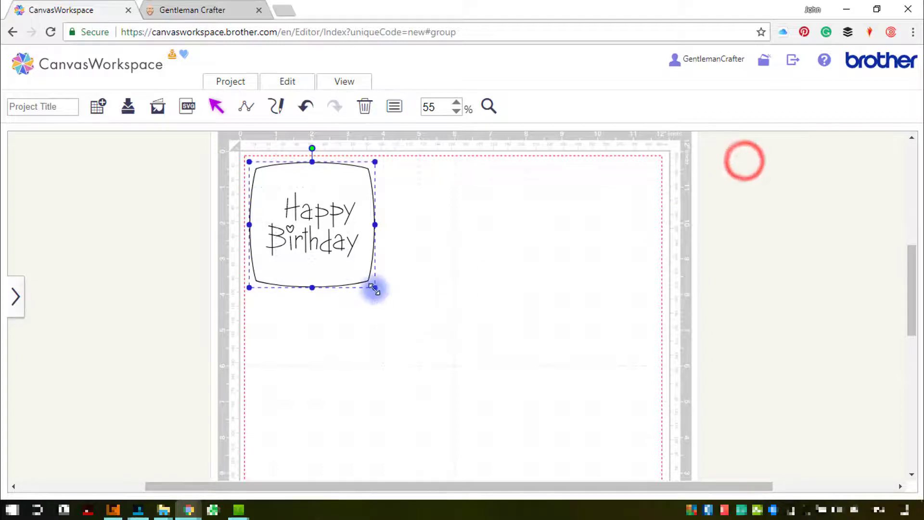
Scale the square label to about 2.9 inches wide and copy it into a row of four across the mat.
drag(374, 287, 625, 230)
key(ctrl+c)
key(ctrl+v)
key(ctrl+v)
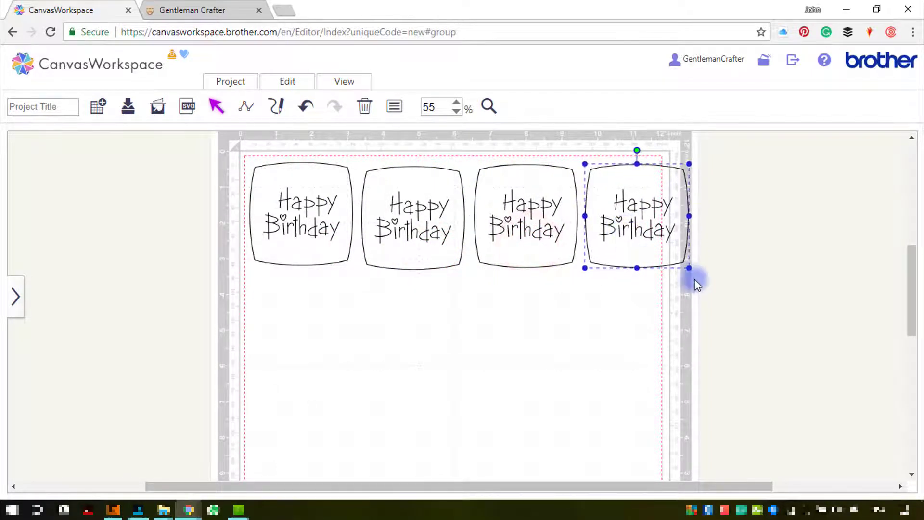
Select all four labels in the row and align them on their vertical centres.
drag(707, 307, 269, 206)
click(287, 83)
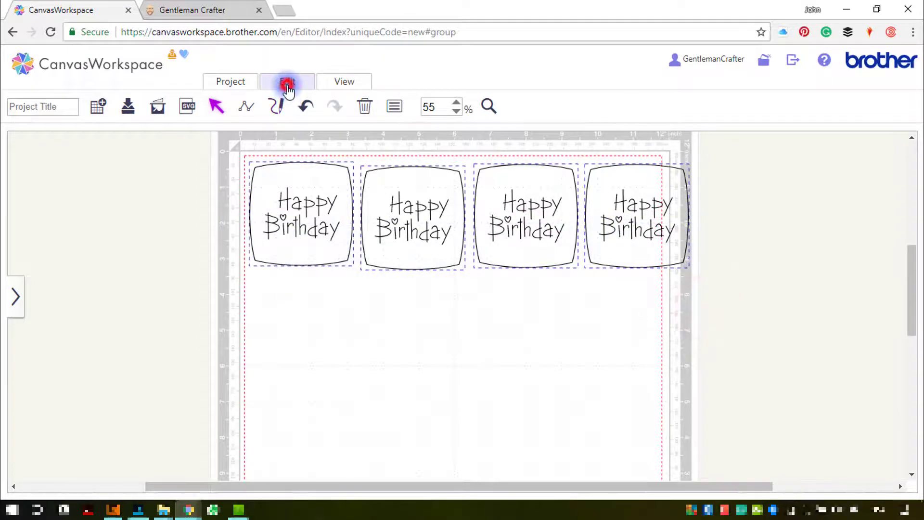
click(438, 232)
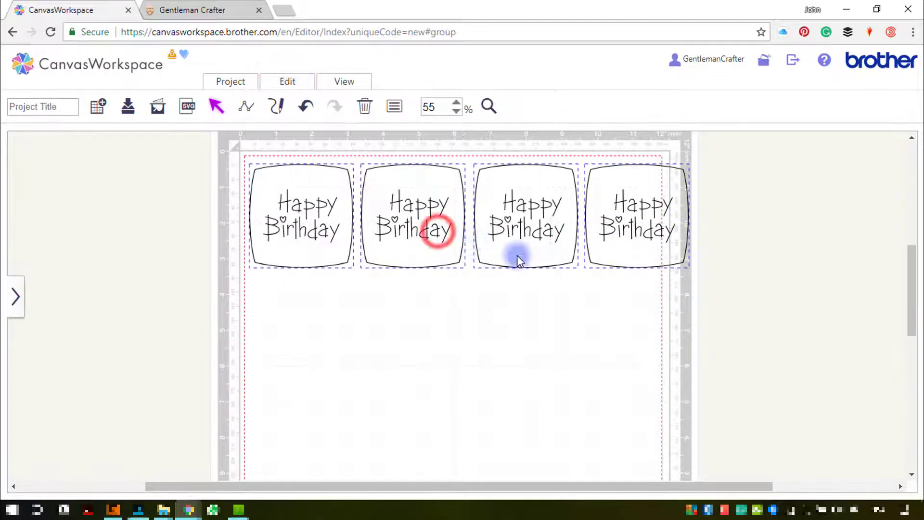
Group the row of four labels, scale it to 11.00 inches wide and position it within the mat's cutting border.
right_click(647, 226)
click(669, 259)
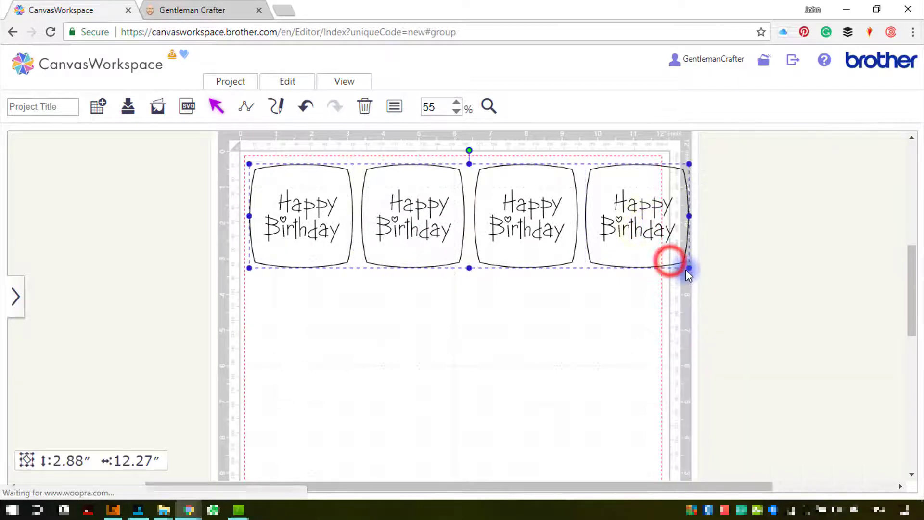
drag(689, 267, 645, 262)
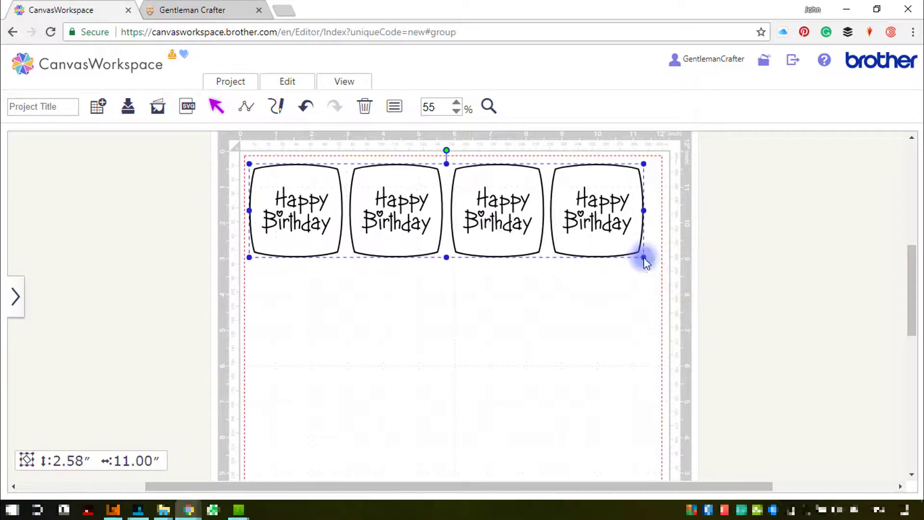
drag(600, 230, 607, 230)
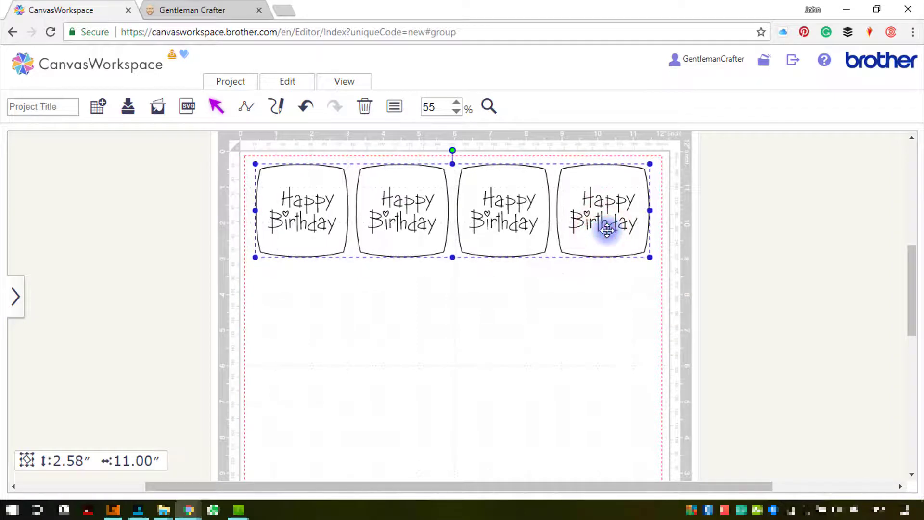
Paste three copies of the row beneath the first to fill the mat with four rows of labels.
key(ctrl+v)
drag(508, 223, 484, 404)
key(ctrl+v)
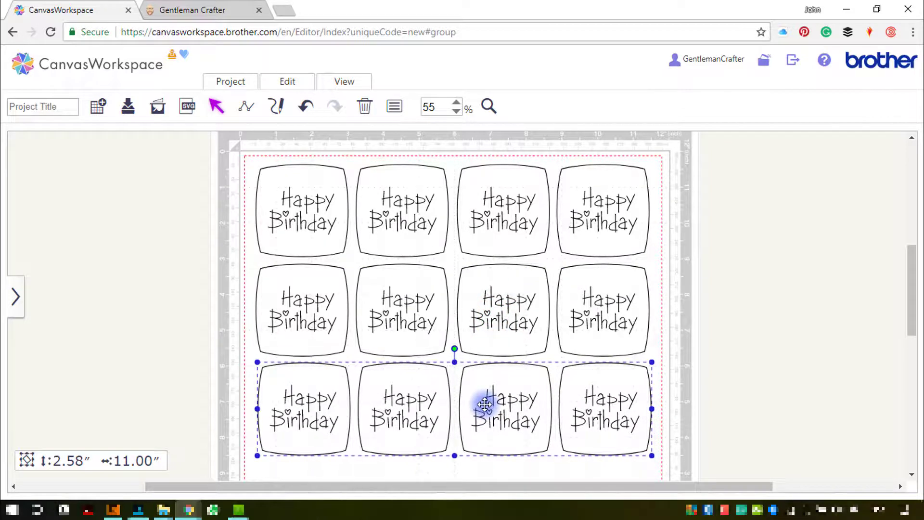
scroll(484, 404, down, 3)
key(ctrl+v)
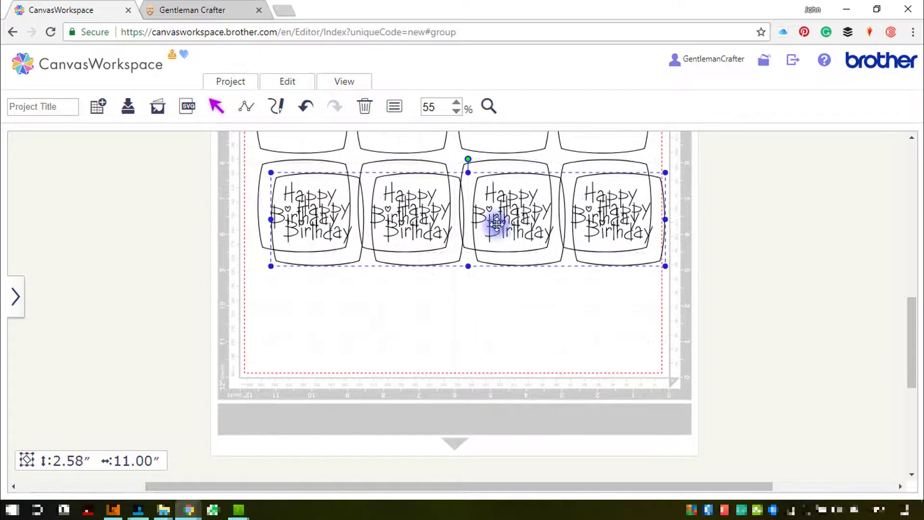
drag(496, 219, 477, 317)
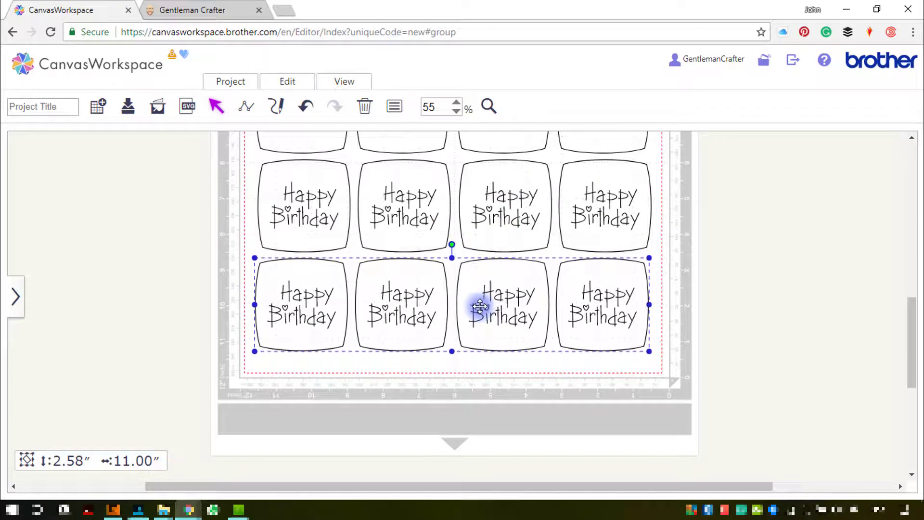
Fit the view to the mat, then select all four rows and align them on their horizontal centres.
click(344, 81)
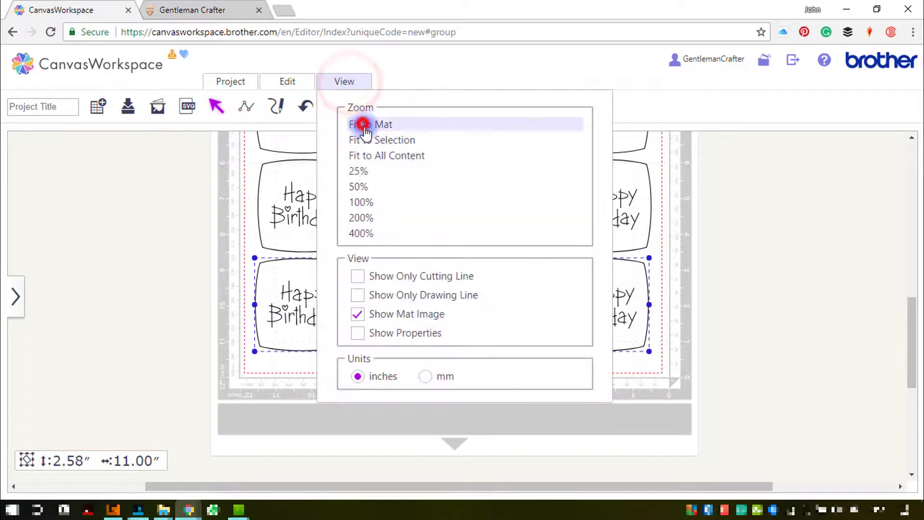
click(362, 123)
drag(646, 429, 295, 150)
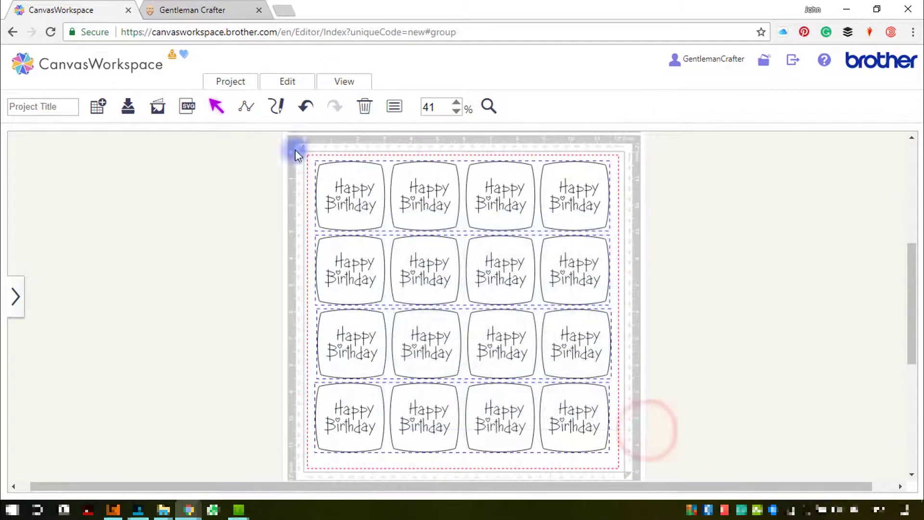
click(287, 81)
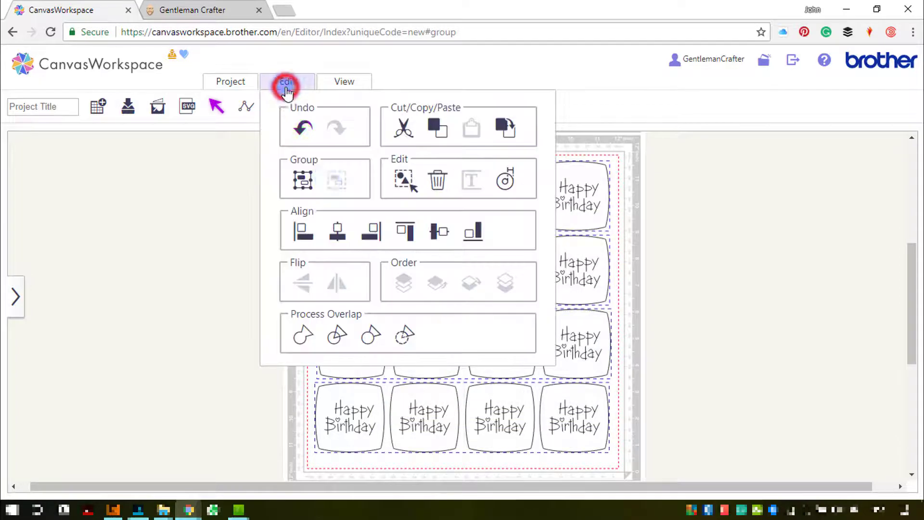
click(339, 227)
Group the four rows and move the block down slightly to centre it on the mat.
right_click(574, 344)
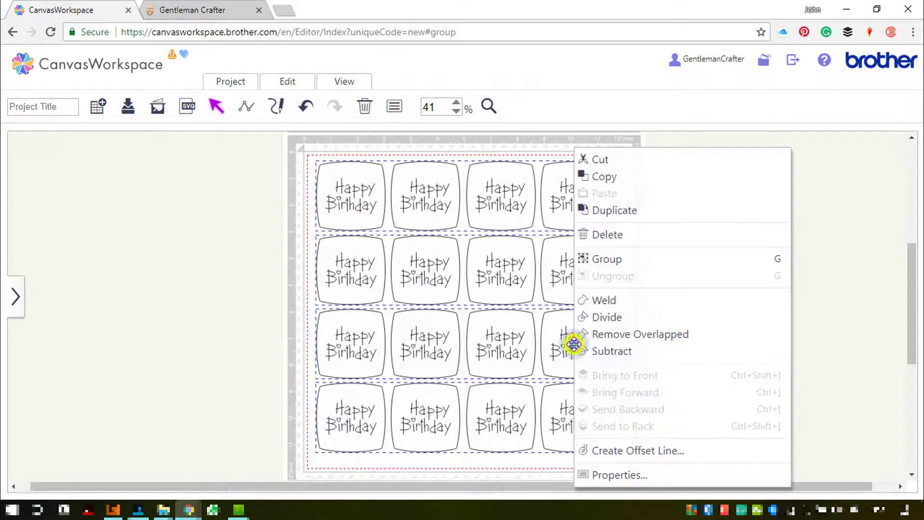
click(618, 263)
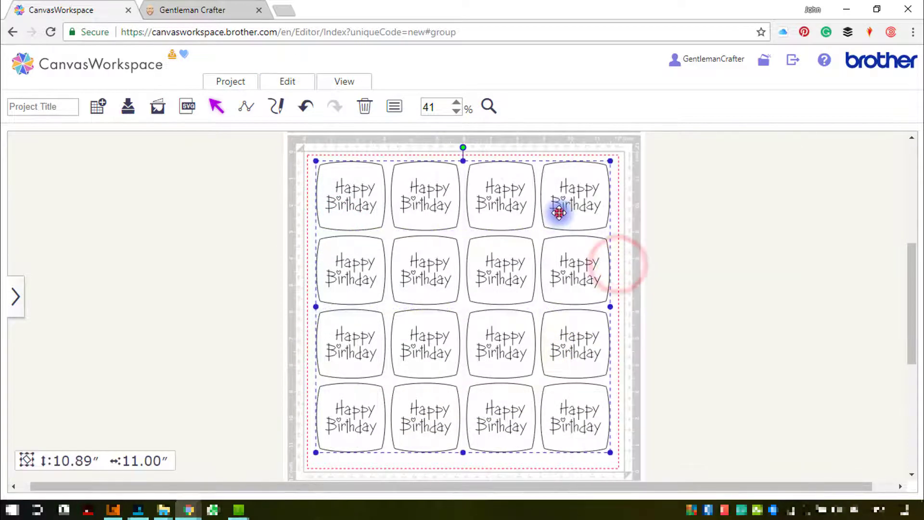
drag(557, 206, 559, 216)
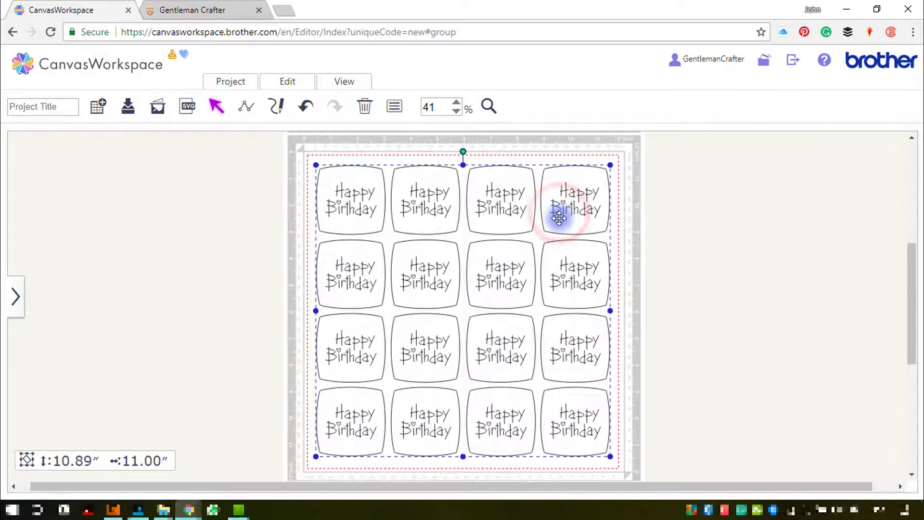
click(651, 243)
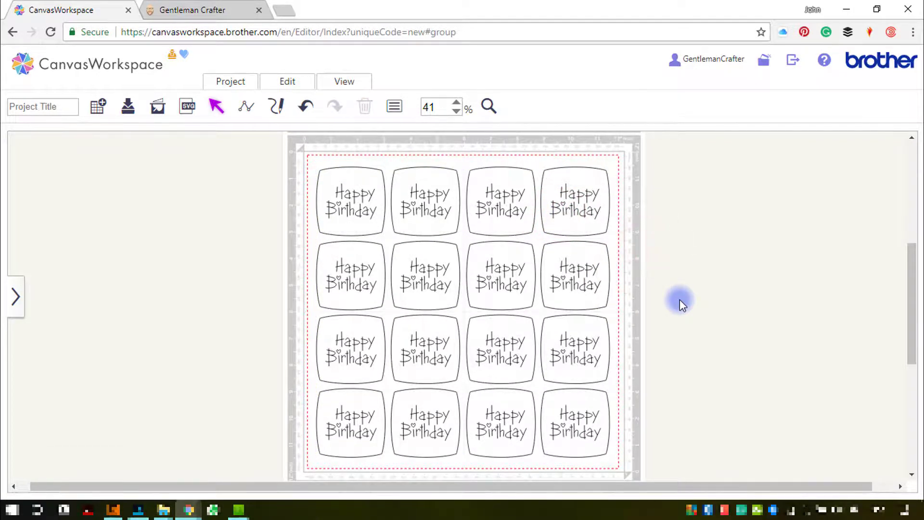